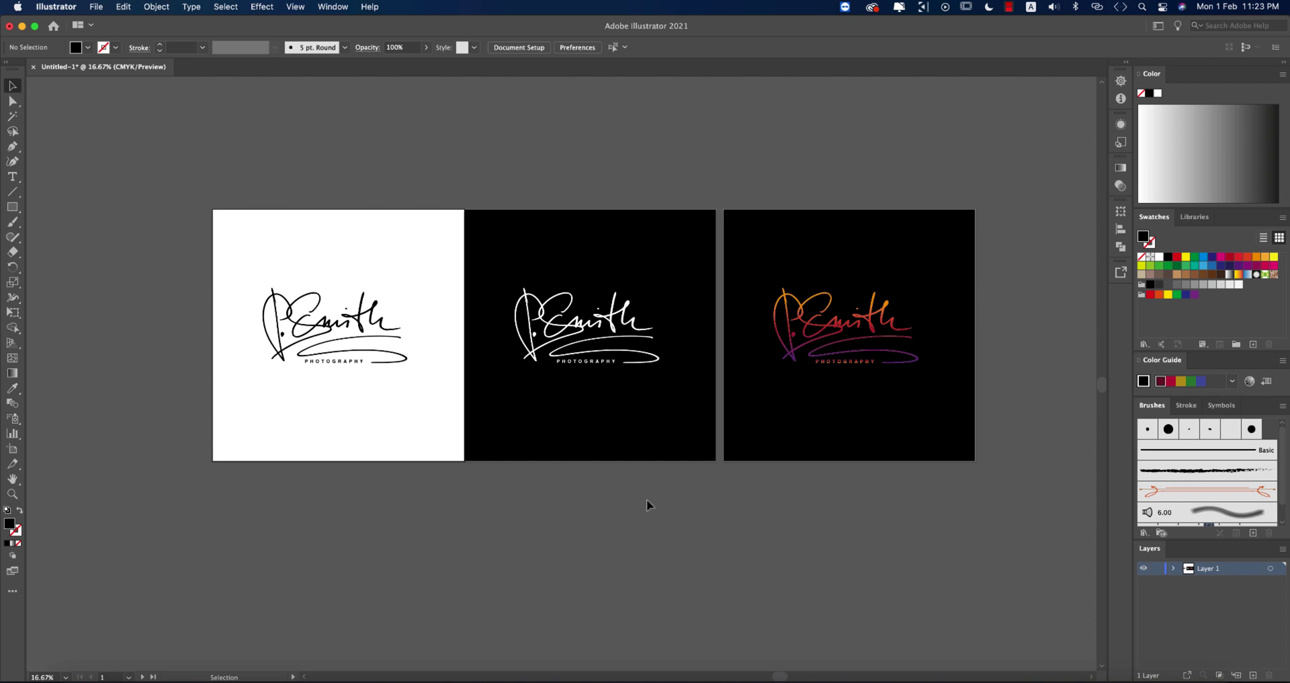
# Step: Zoom and pan across the finished black, white and gradient logo artboards
pyautogui.hscroll(-5, 648, 504)
pyautogui.press('super+equal')
pyautogui.press('super+equal')
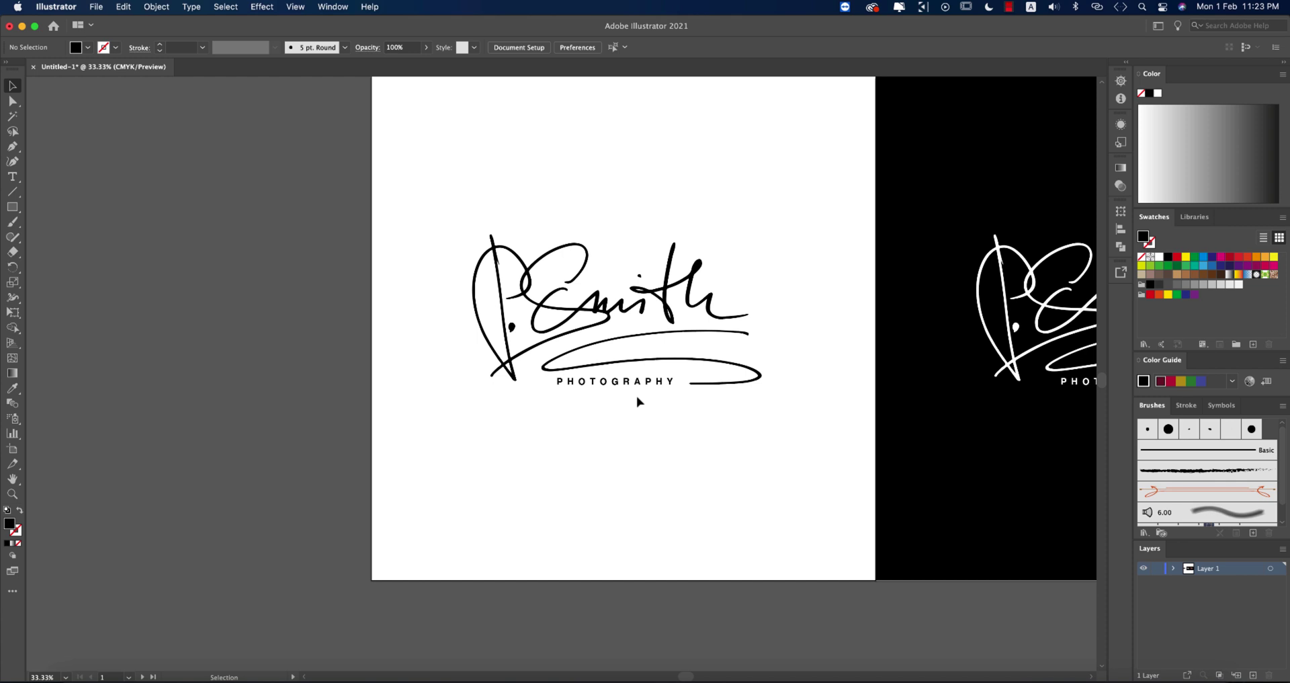
pyautogui.moveTo(934, 421); pyautogui.dragTo(596, 401)
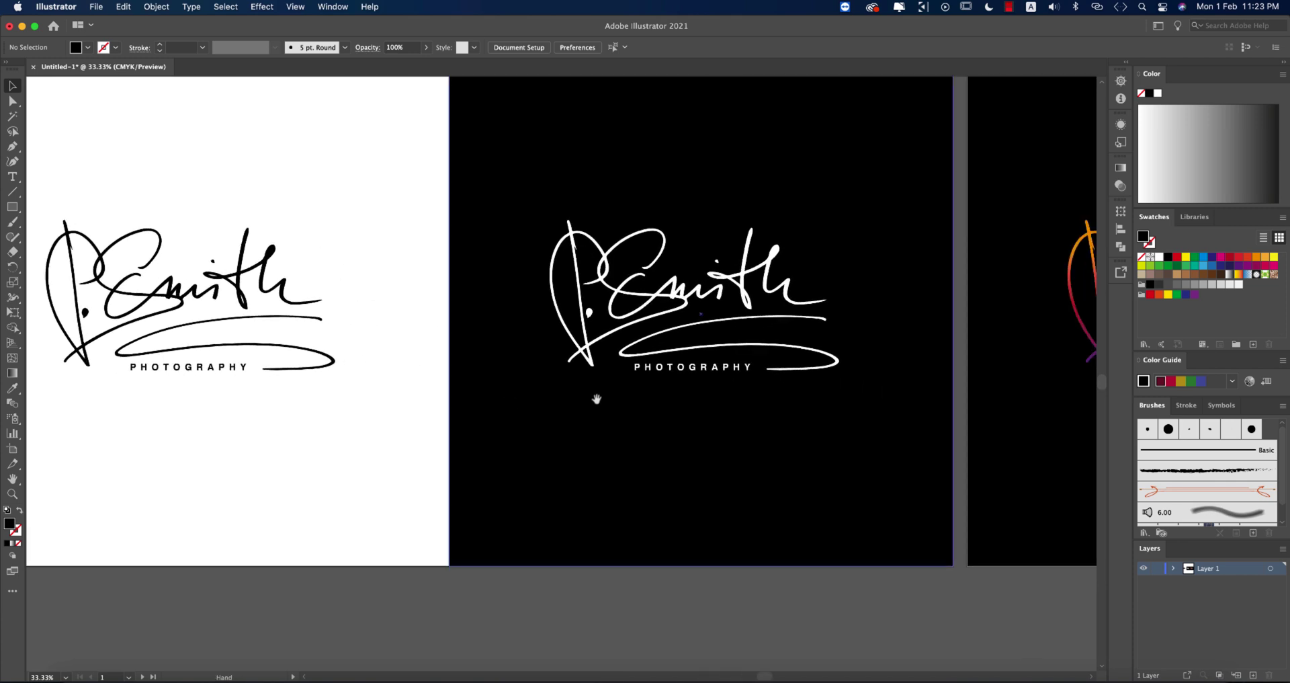
pyautogui.moveTo(746, 437); pyautogui.dragTo(594, 435)
pyautogui.moveTo(890, 464); pyautogui.dragTo(809, 466)
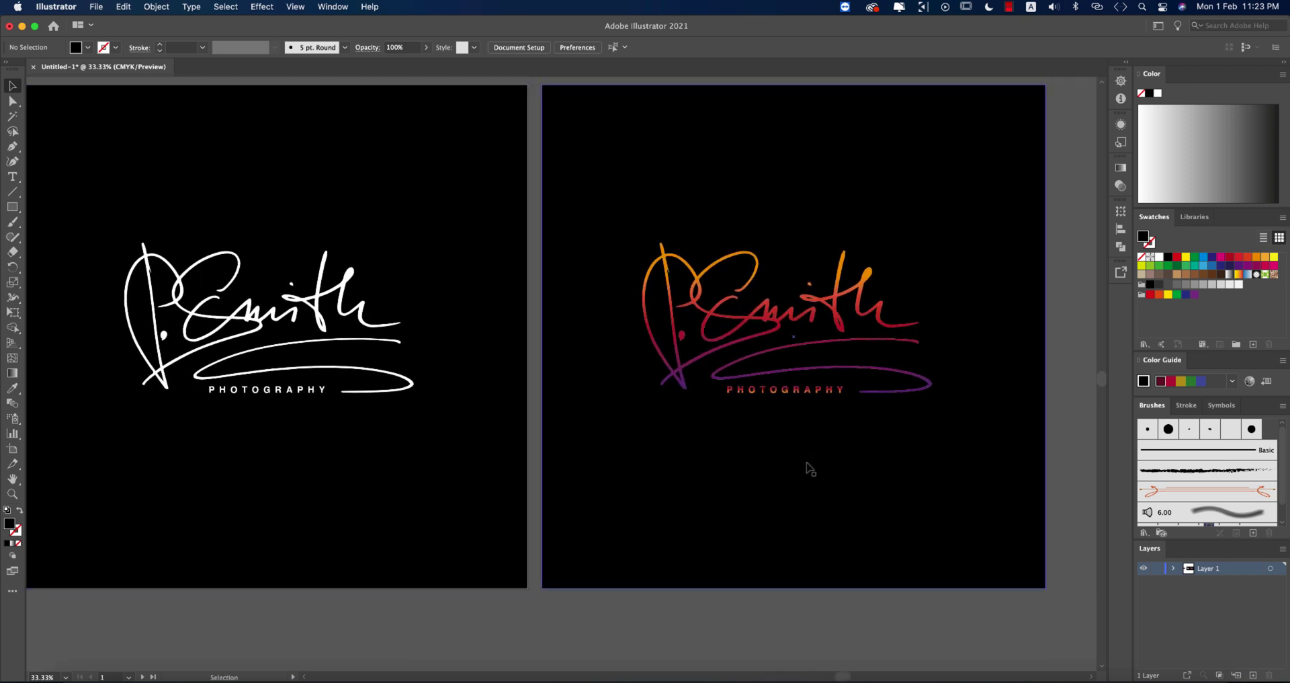
pyautogui.press('super+minus')
pyautogui.press('super+minus')
pyautogui.hscroll(-3, 801, 453)
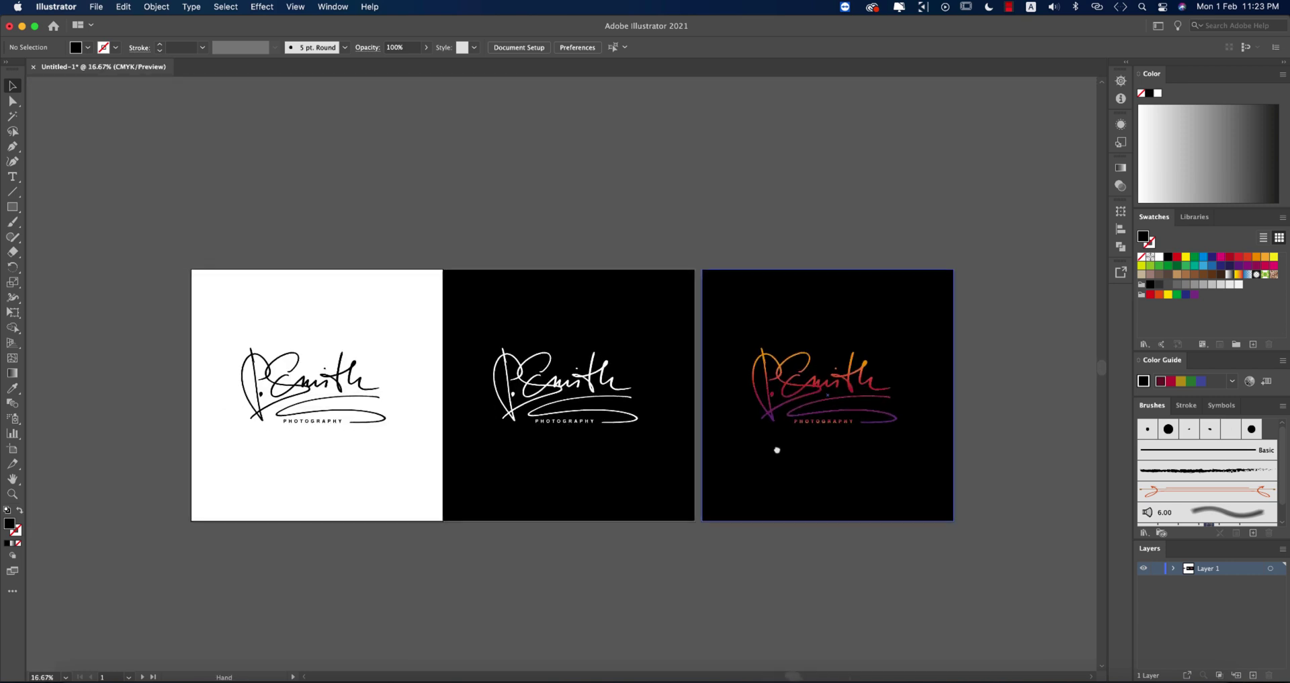
pyautogui.scroll(1, 799, 452)
pyautogui.scroll(-1, 799, 453)
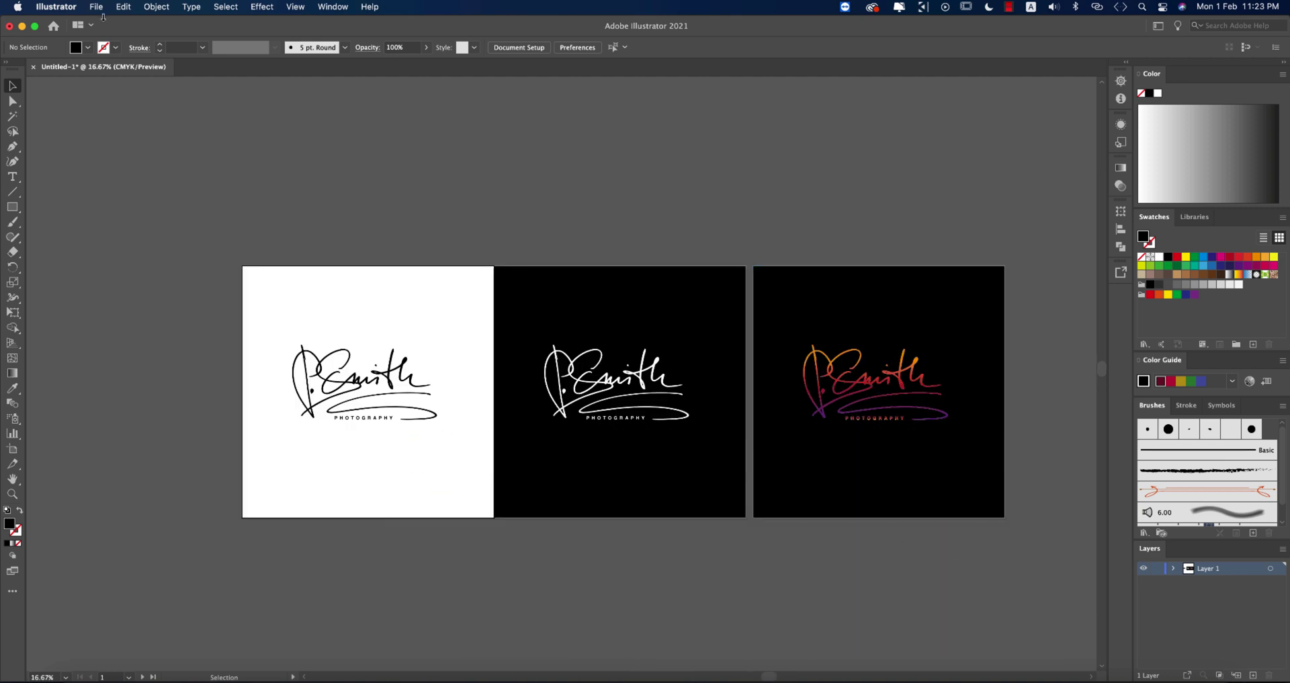
# Step: Start a new 2000 × 2000 px document titled 'logo sigh' in CMYK Color mode
pyautogui.click(96, 7)
pyautogui.click(107, 21)
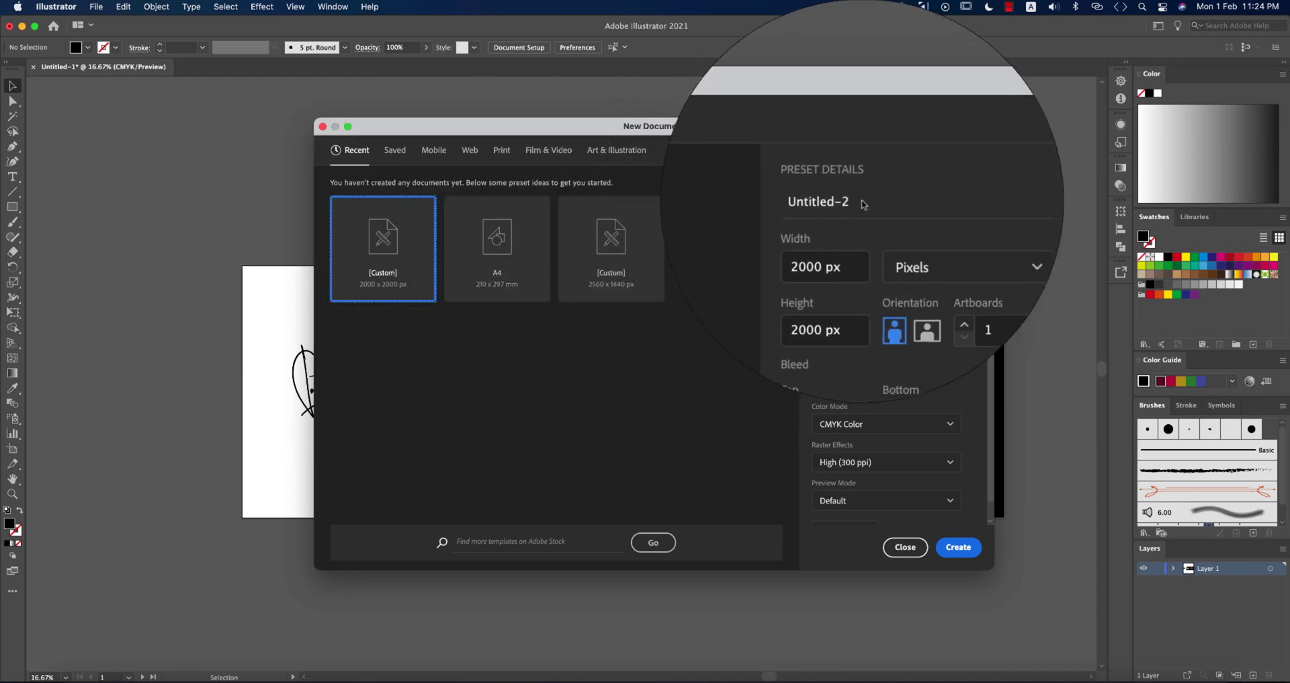
pyautogui.moveTo(854, 201); pyautogui.dragTo(787, 203)
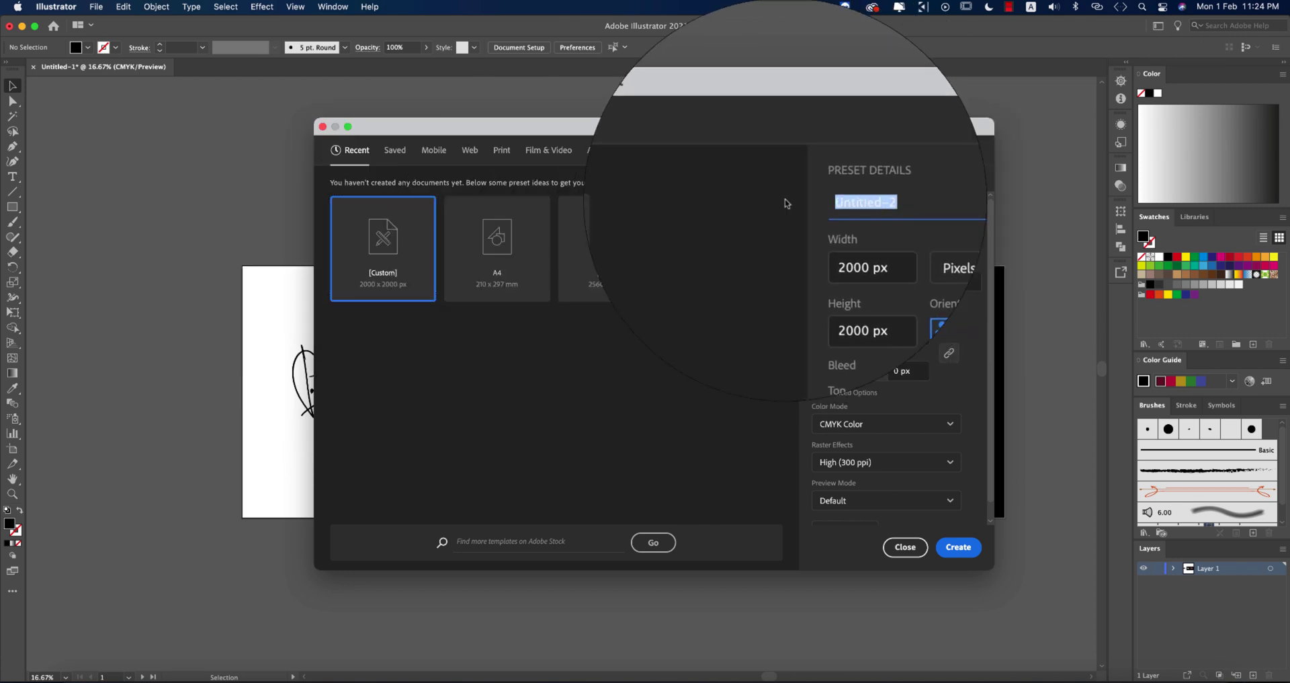
pyautogui.write('logo sigh')
pyautogui.click(892, 425)
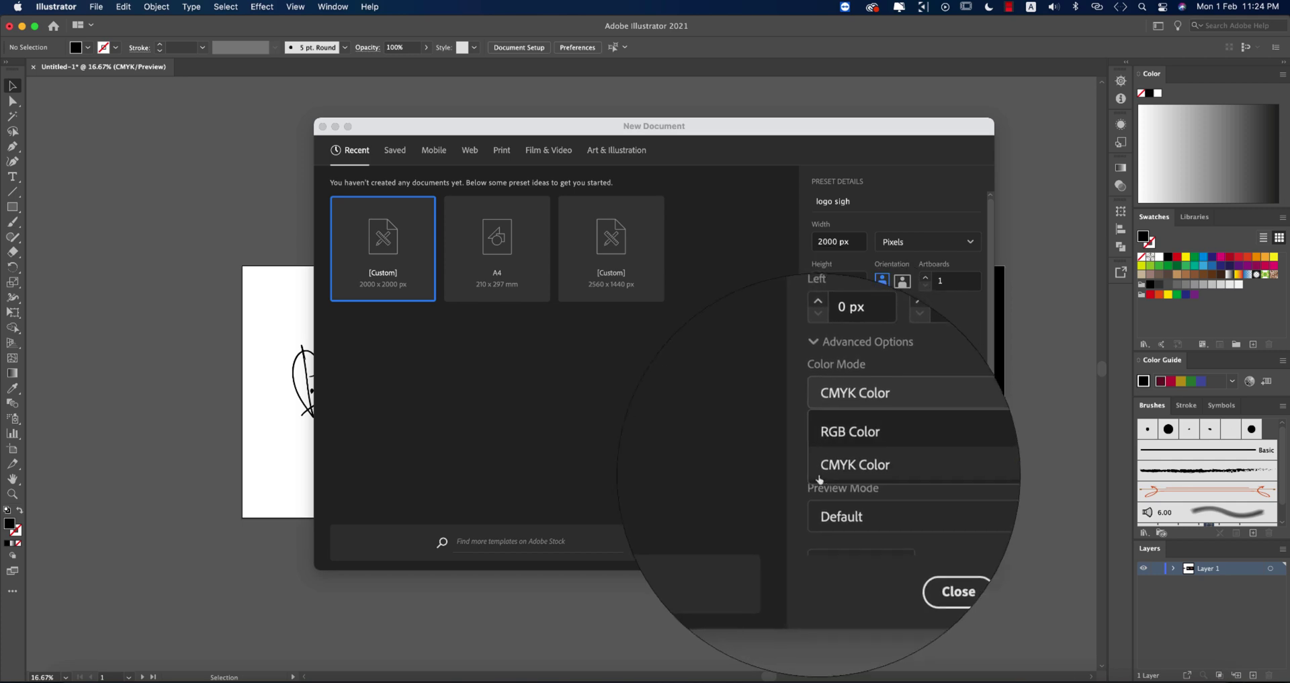
pyautogui.click(824, 467)
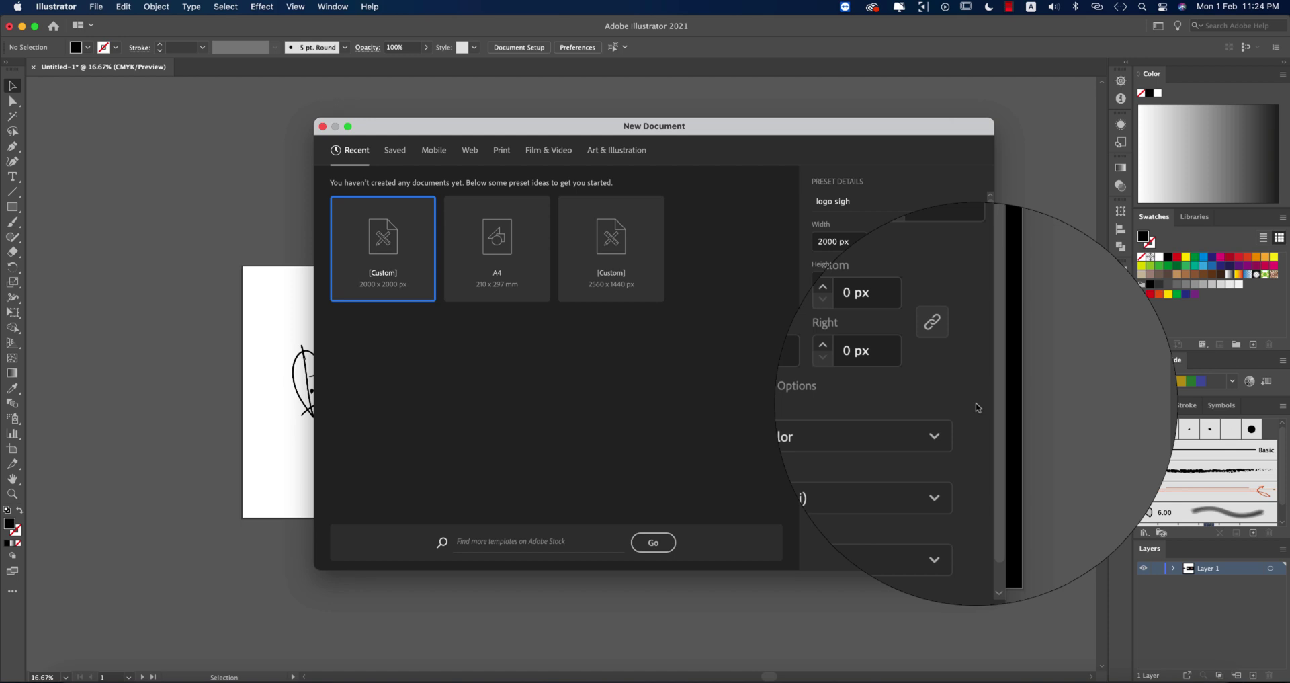
pyautogui.click(951, 546)
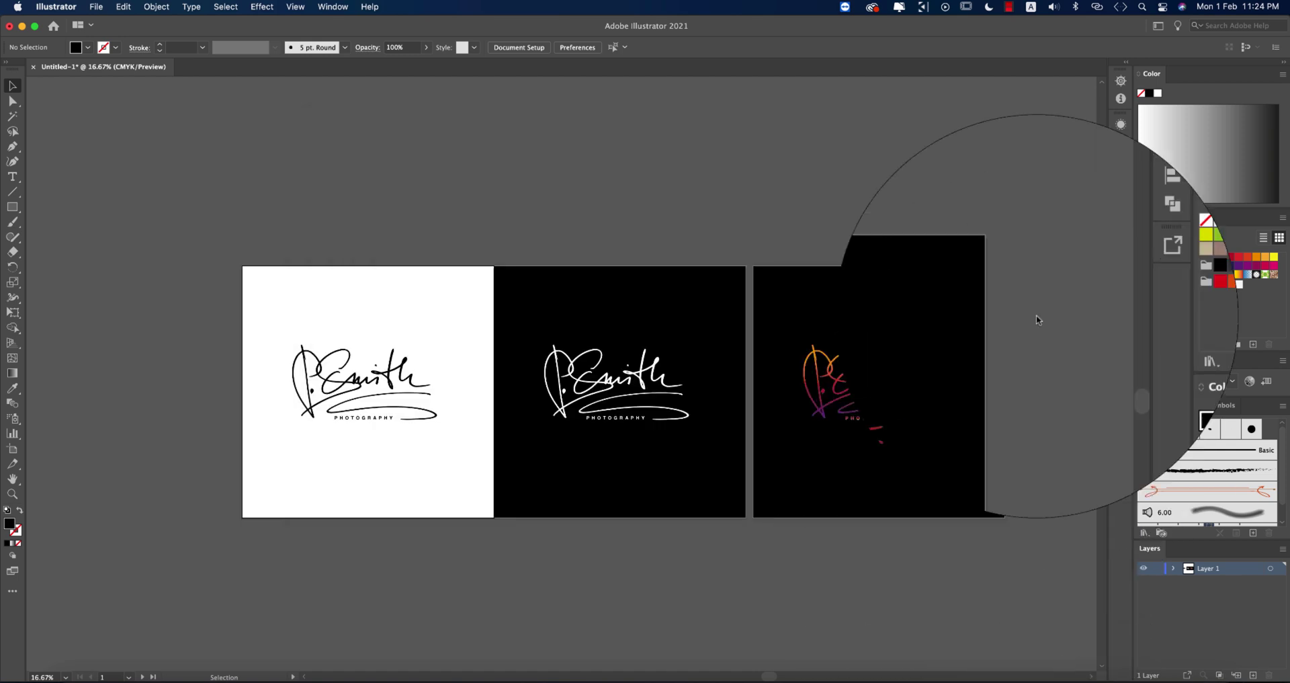
# Step: Place the image signature-523237_960_720.jpg into the document
pyautogui.click(96, 8)
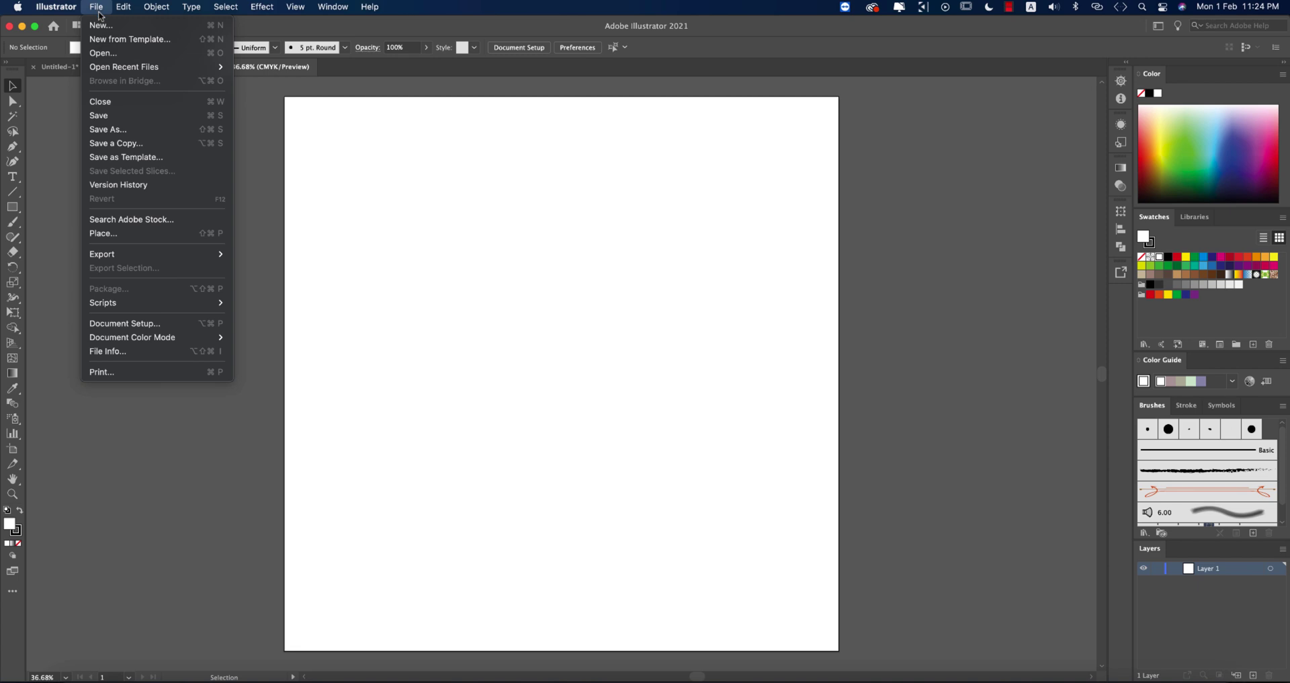
pyautogui.click(132, 238)
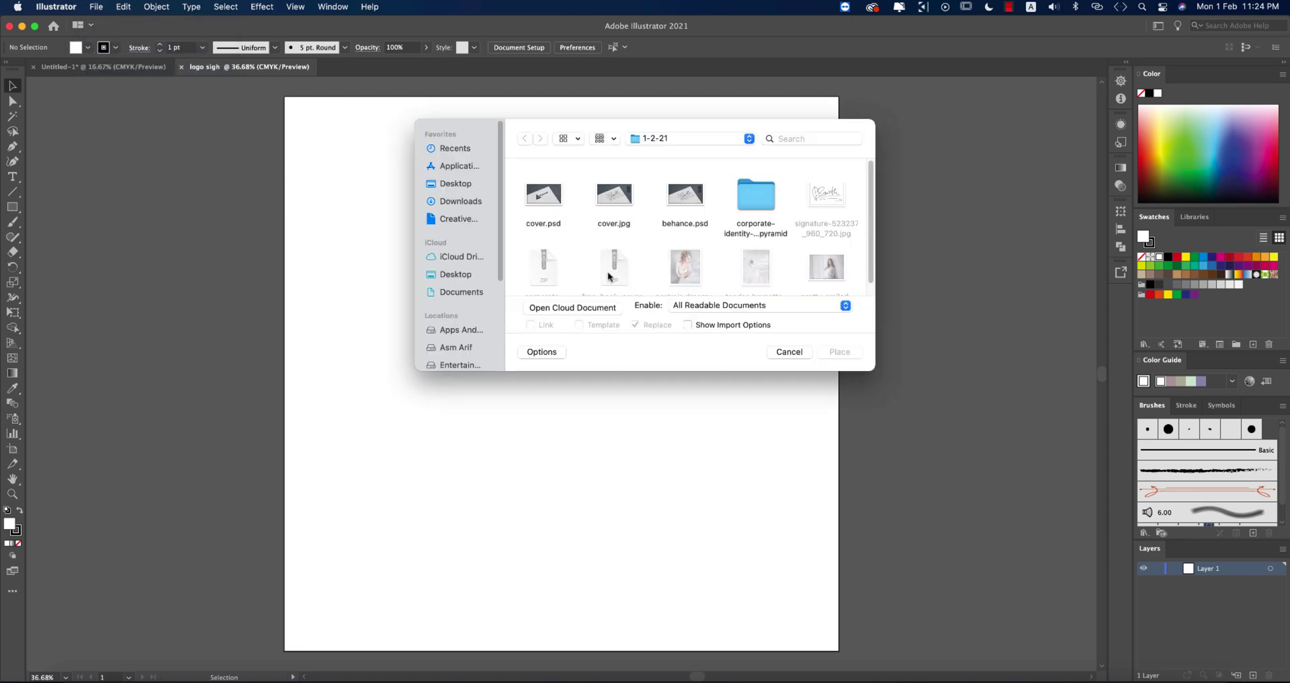
pyautogui.click(826, 201)
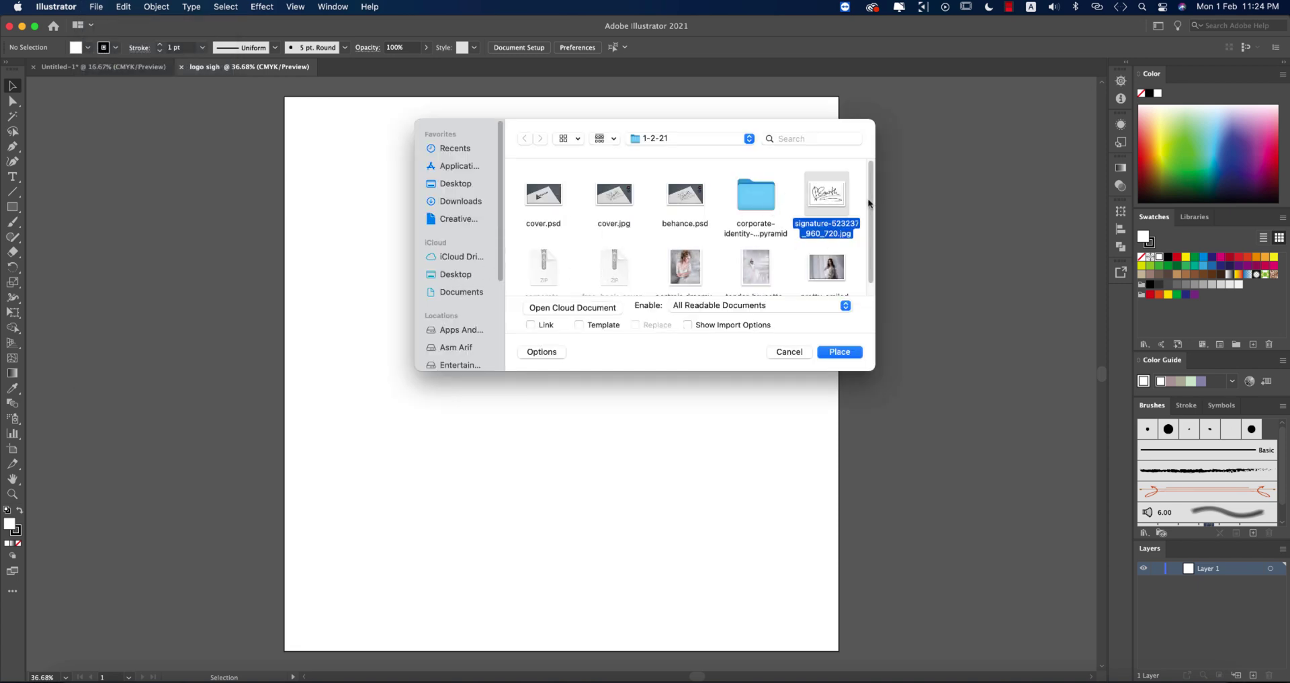
pyautogui.click(840, 351)
# Step: Enlarge the signature to about 1634 × 1067 px and centre it at X/Y 1000 px
pyautogui.moveTo(338, 176)
pyautogui.mouseDown()
pyautogui.moveTo(677, 400)
pyautogui.moveTo(789, 498)
pyautogui.mouseUp()
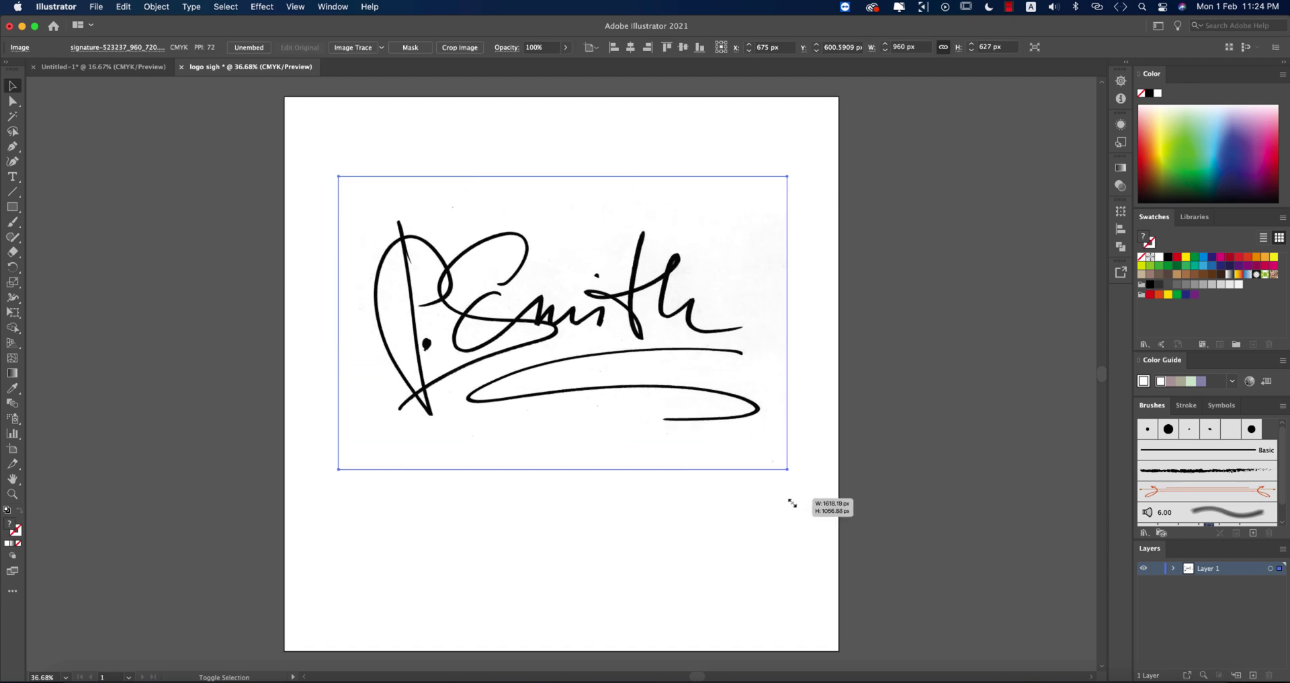
pyautogui.moveTo(672, 375); pyautogui.dragTo(674, 417)
pyautogui.click(630, 47)
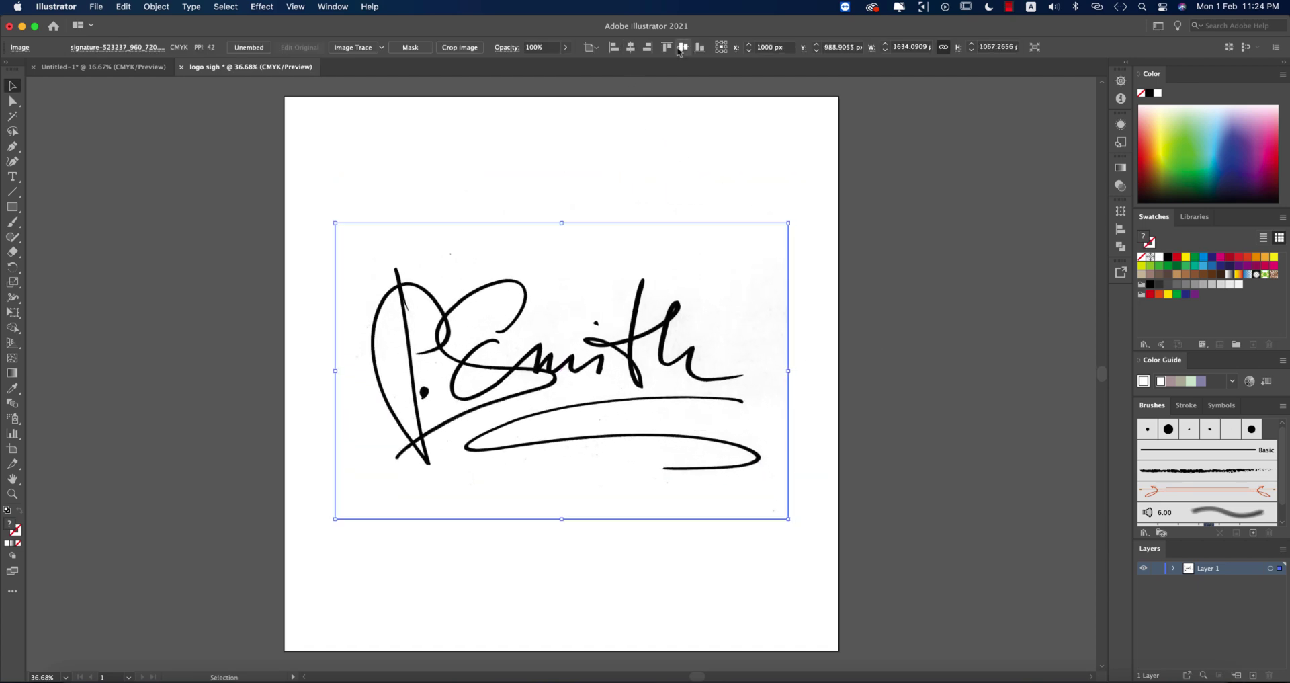
pyautogui.click(683, 47)
pyautogui.click(776, 145)
pyautogui.click(708, 324)
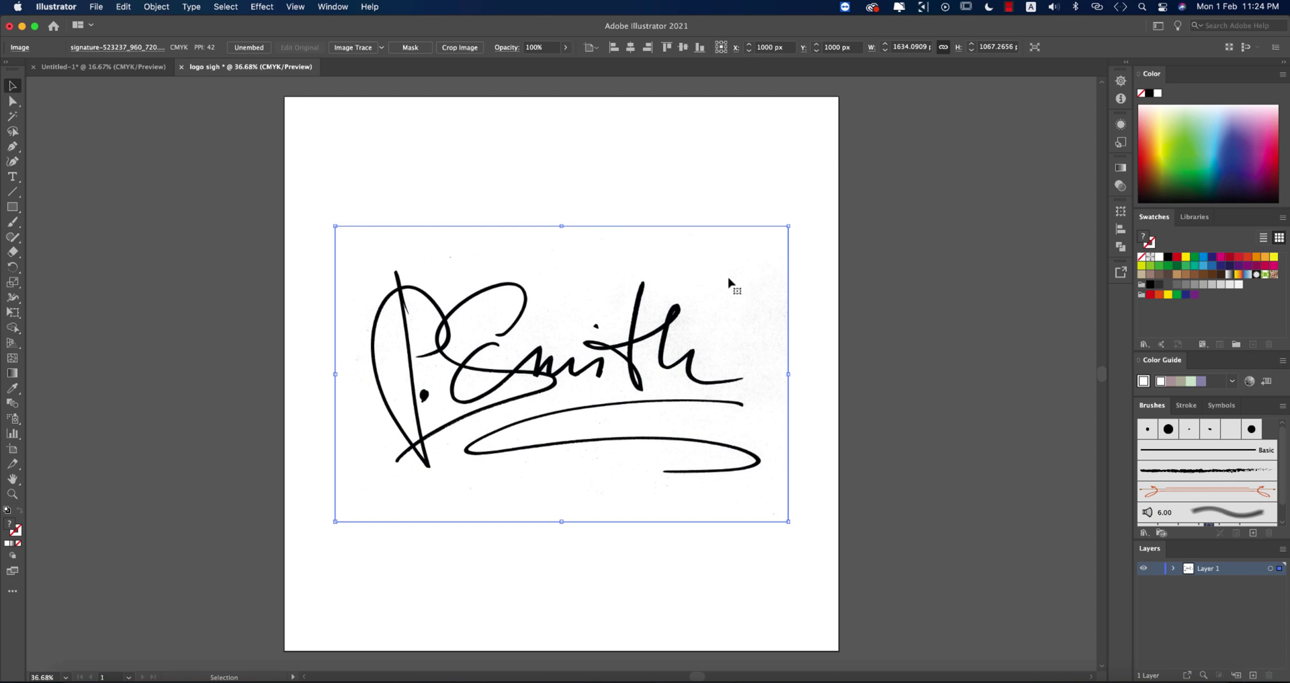
# Step: Open the Image Trace panel and close it again
pyautogui.click(333, 7)
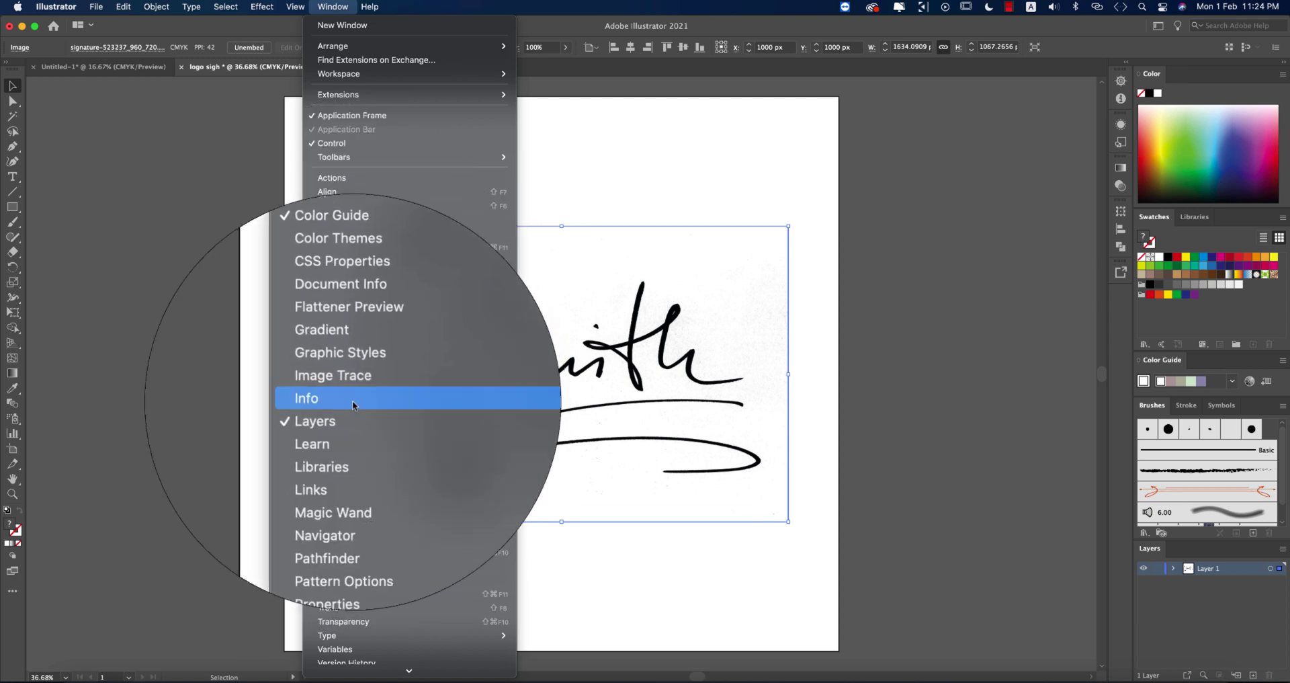
pyautogui.click(355, 388)
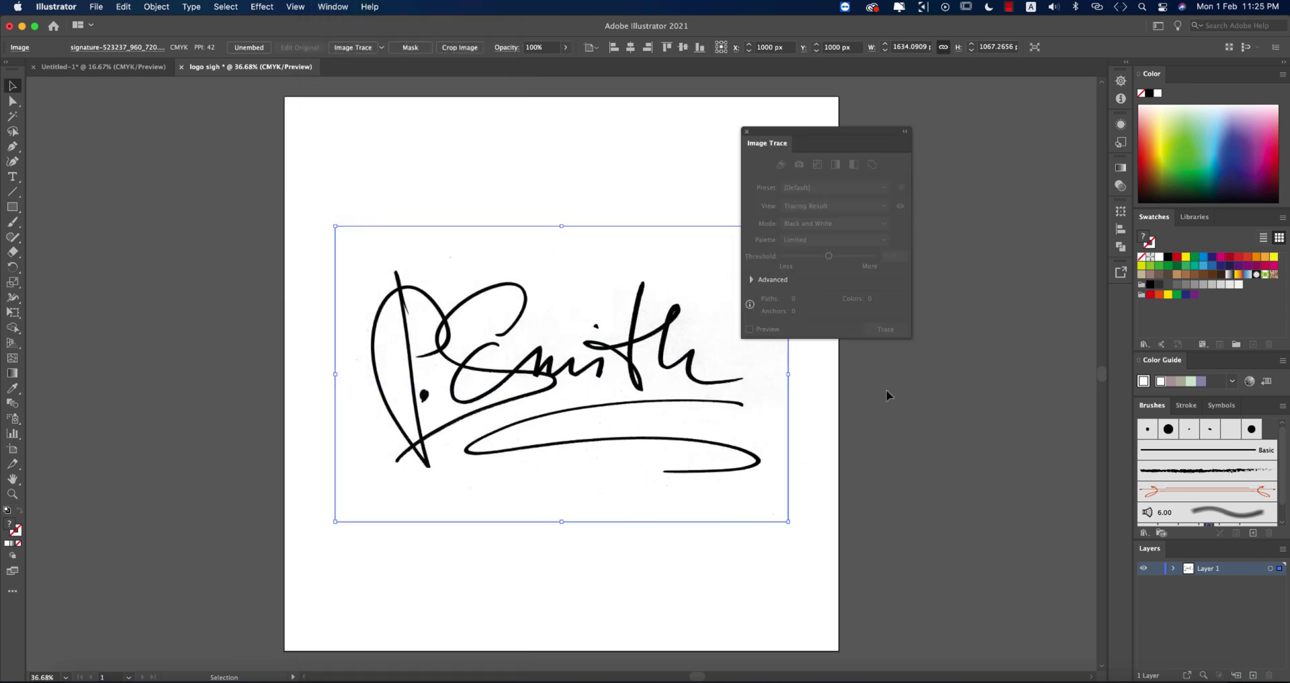
pyautogui.click(748, 132)
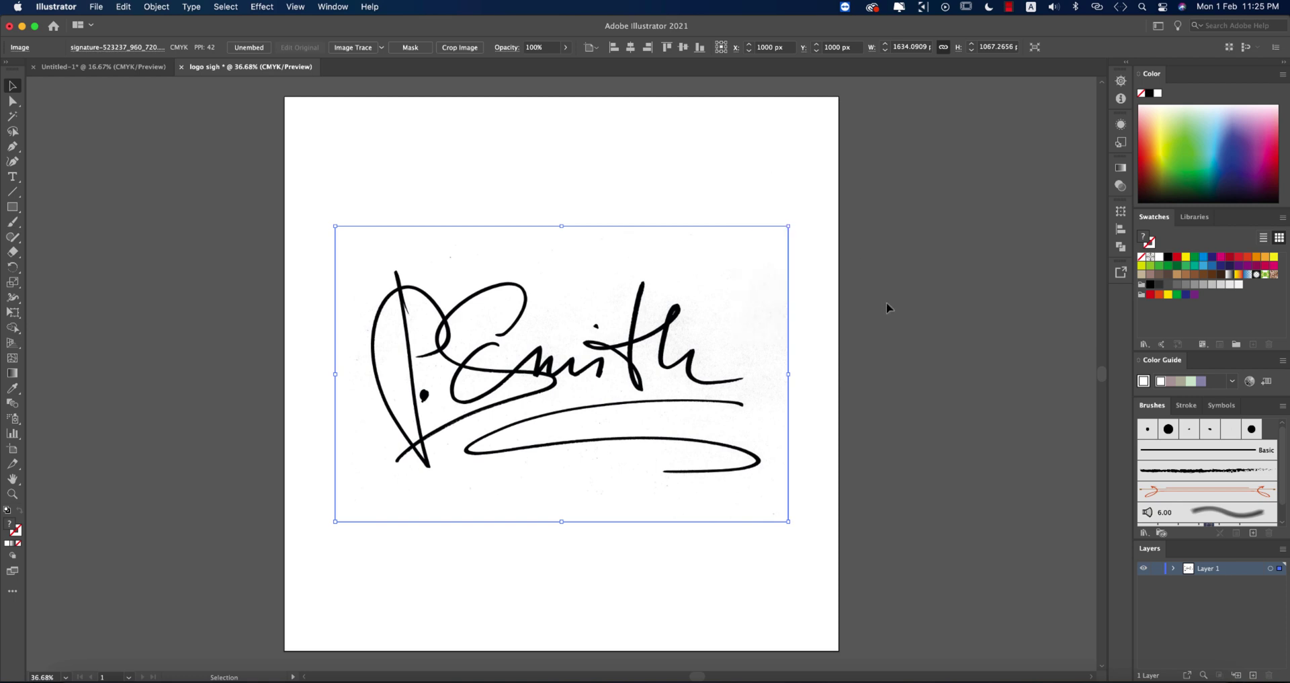
# Step: Drag the signature image left onto the pasteboard, to about X −1388.6 px, Y 929.5 px
pyautogui.click(876, 361)
pyautogui.hscroll(-5, 876, 360)
pyautogui.moveTo(798, 331)
pyautogui.mouseDown()
pyautogui.moveTo(437, 310)
pyautogui.moveTo(282, 276)
pyautogui.mouseUp()
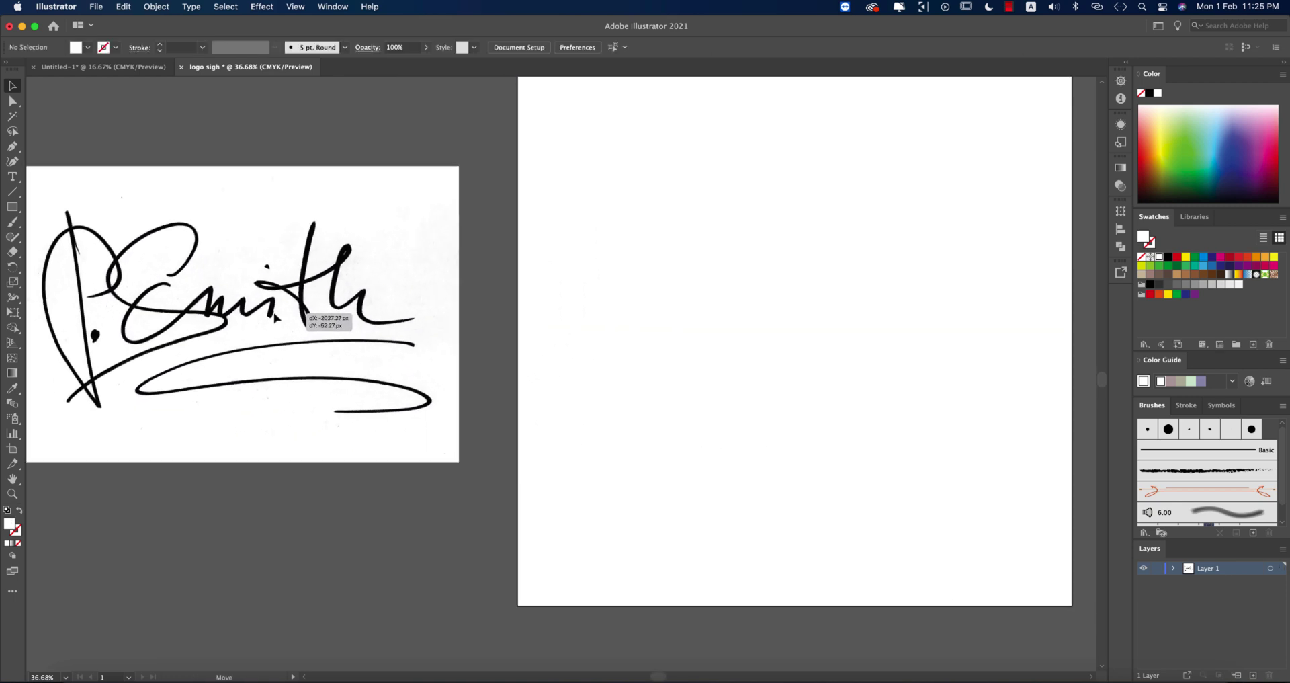
pyautogui.hscroll(-5, 426, 340)
pyautogui.moveTo(657, 363); pyautogui.dragTo(574, 363)
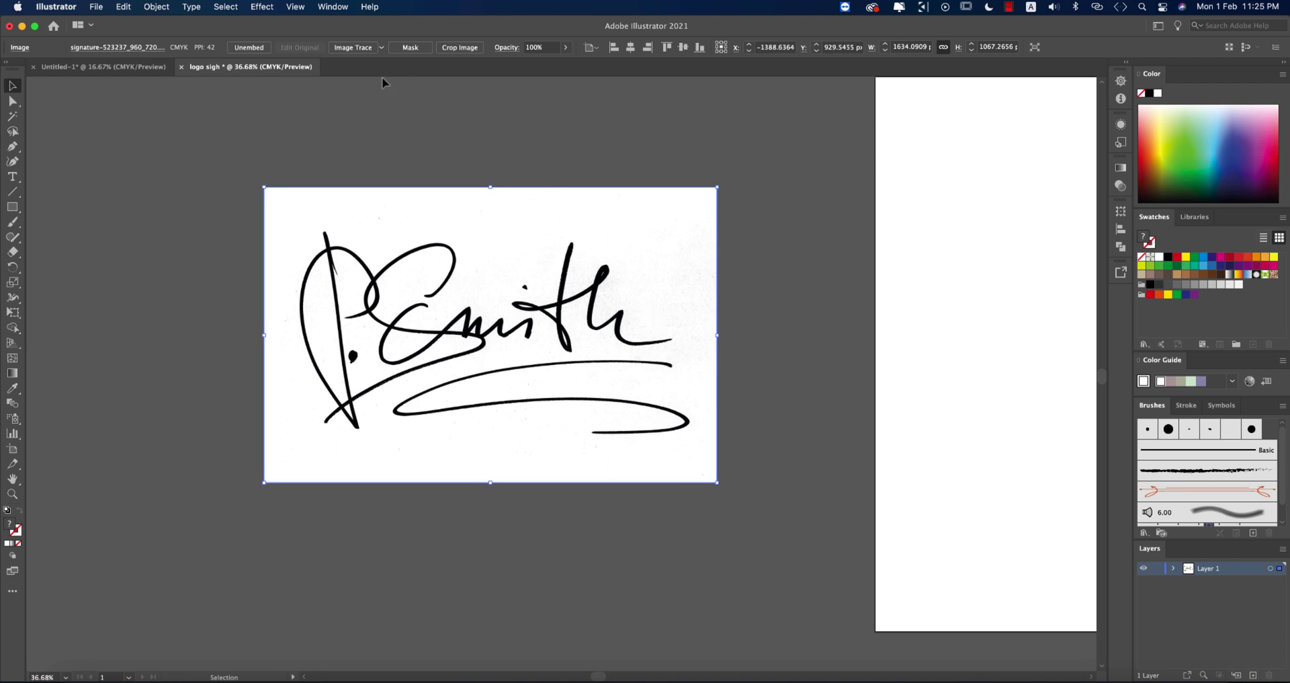
# Step: Trace the signature with the Silhouettes preset (Black and White, threshold 230)
pyautogui.click(332, 7)
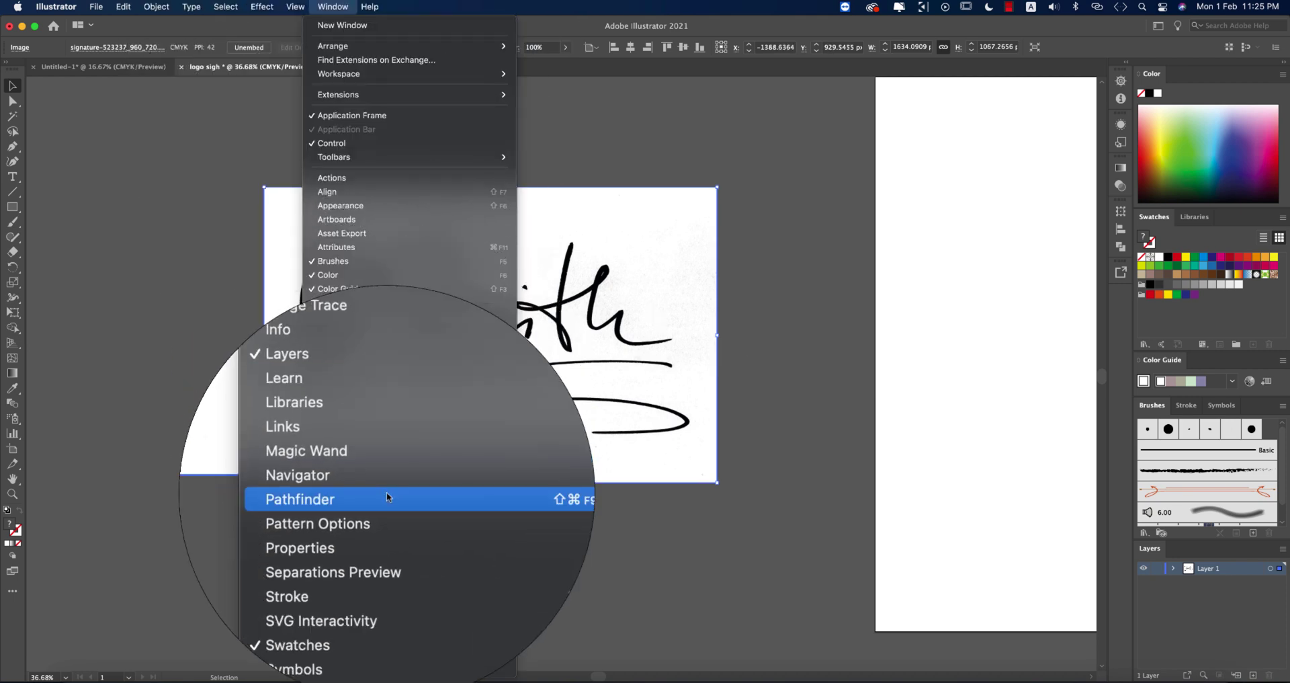
pyautogui.click(362, 386)
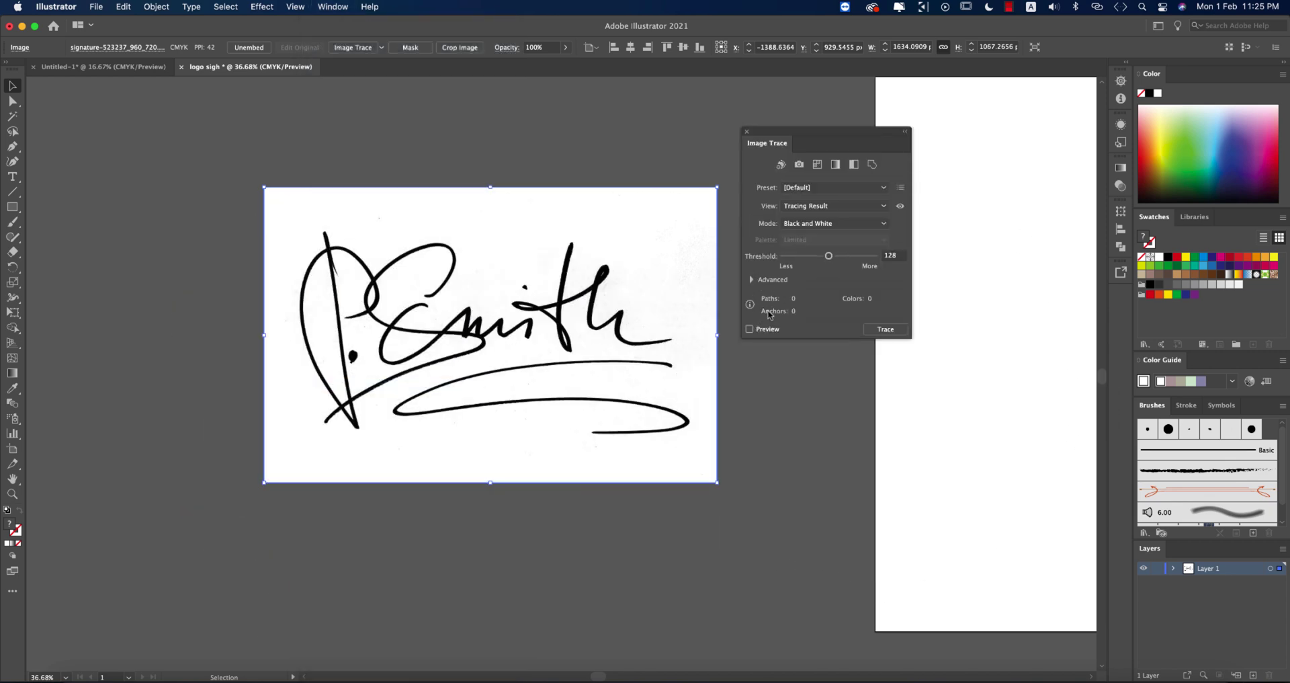
pyautogui.click(750, 329)
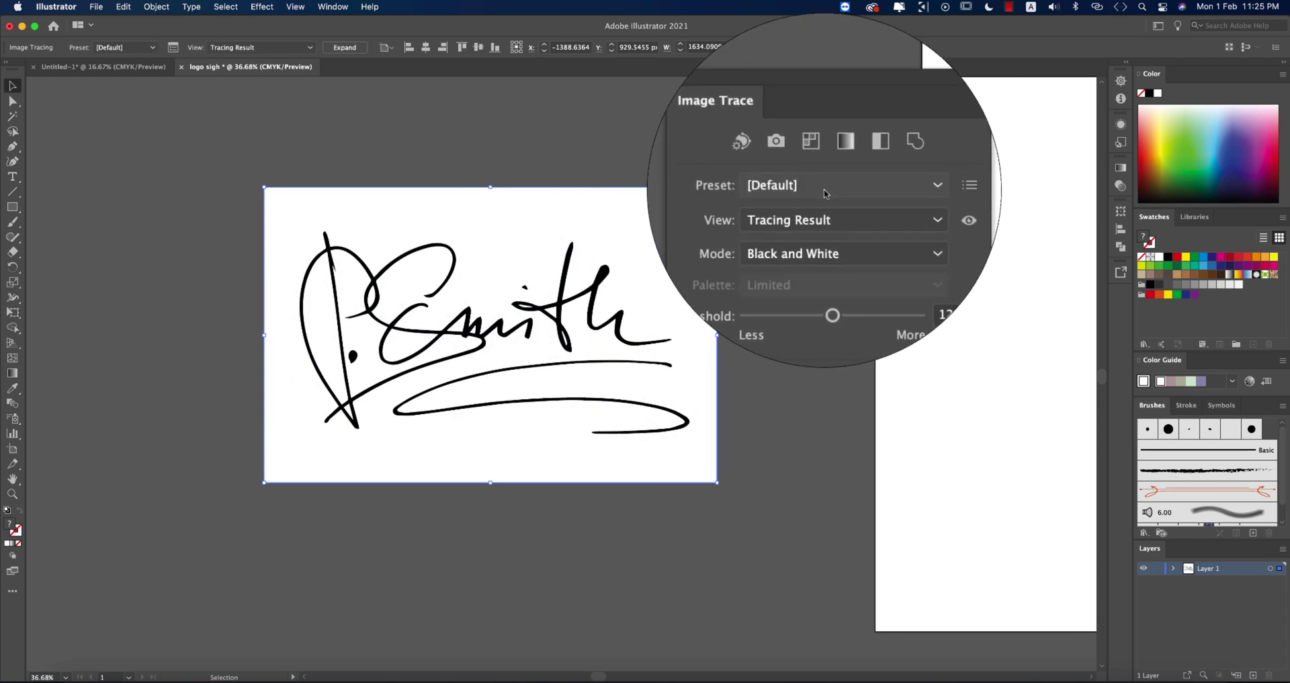
pyautogui.click(746, 269)
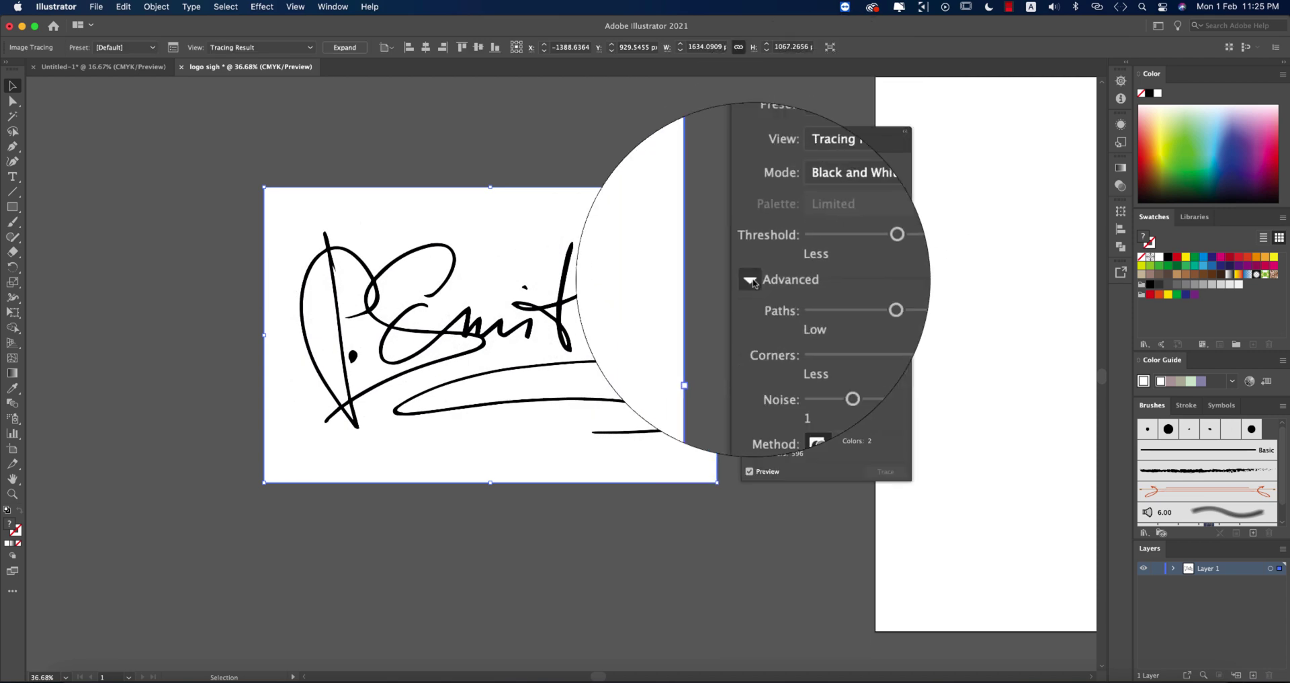
pyautogui.click(752, 281)
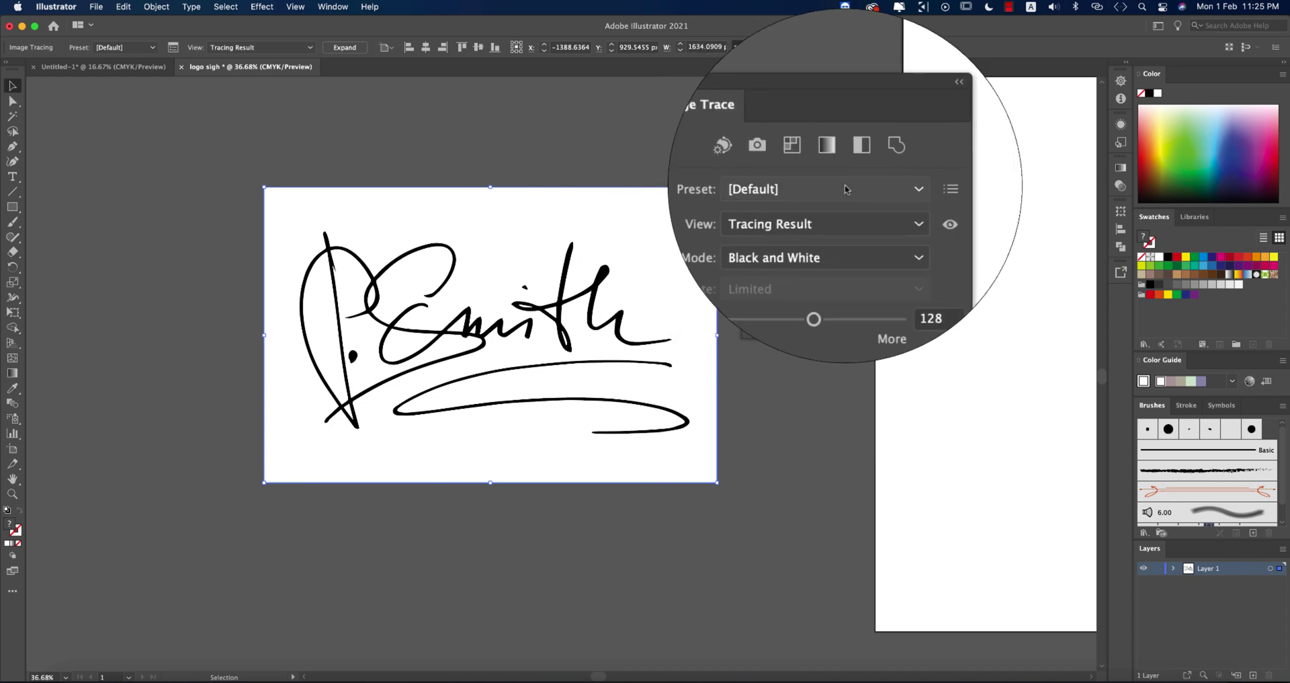
pyautogui.click(839, 190)
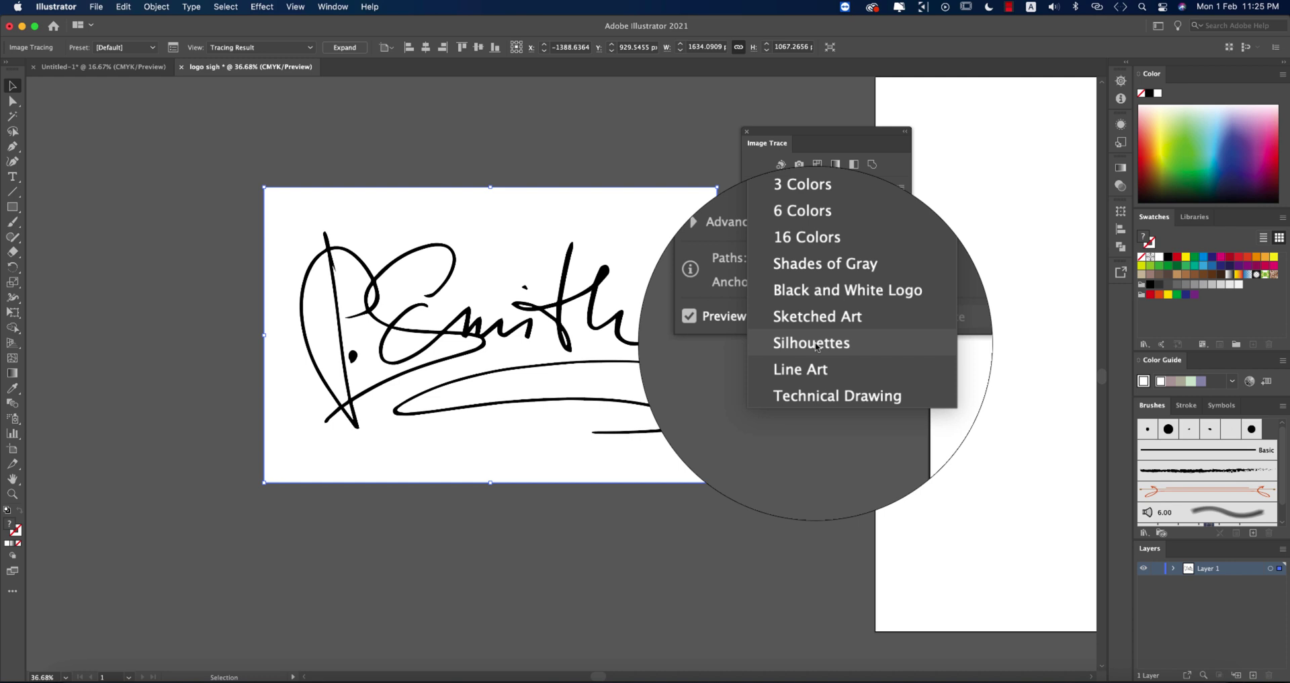
pyautogui.click(816, 344)
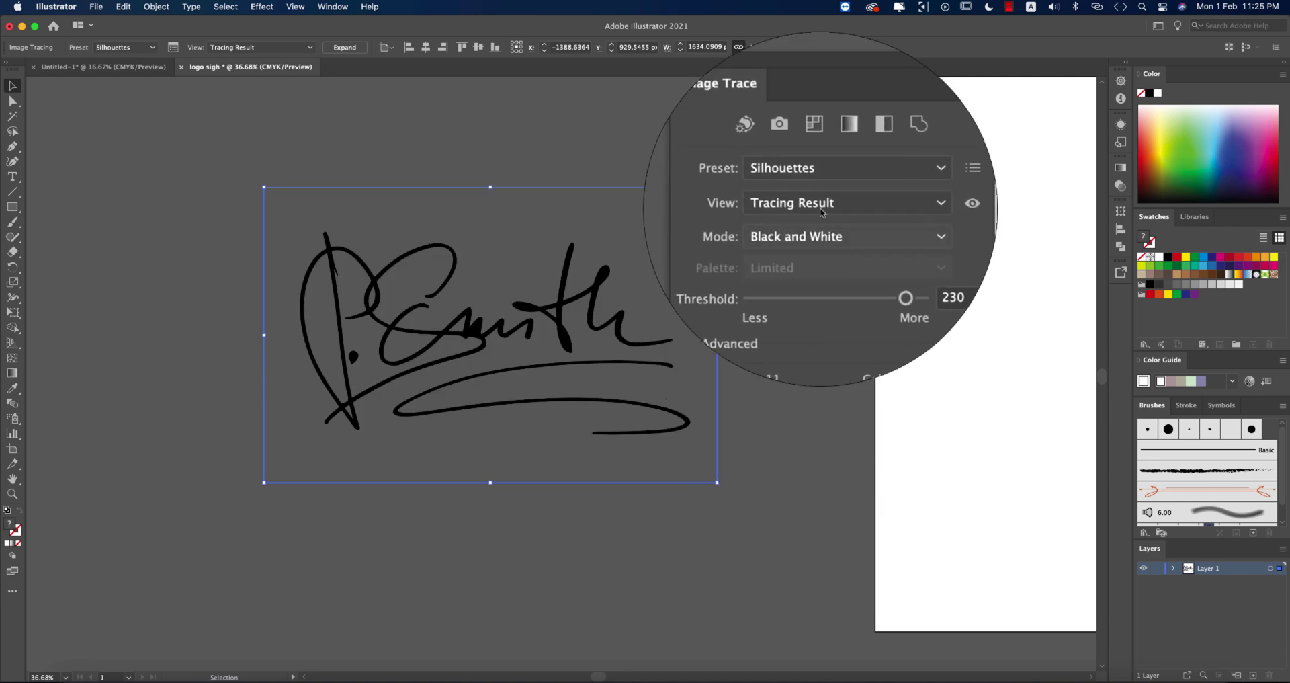
pyautogui.click(818, 191)
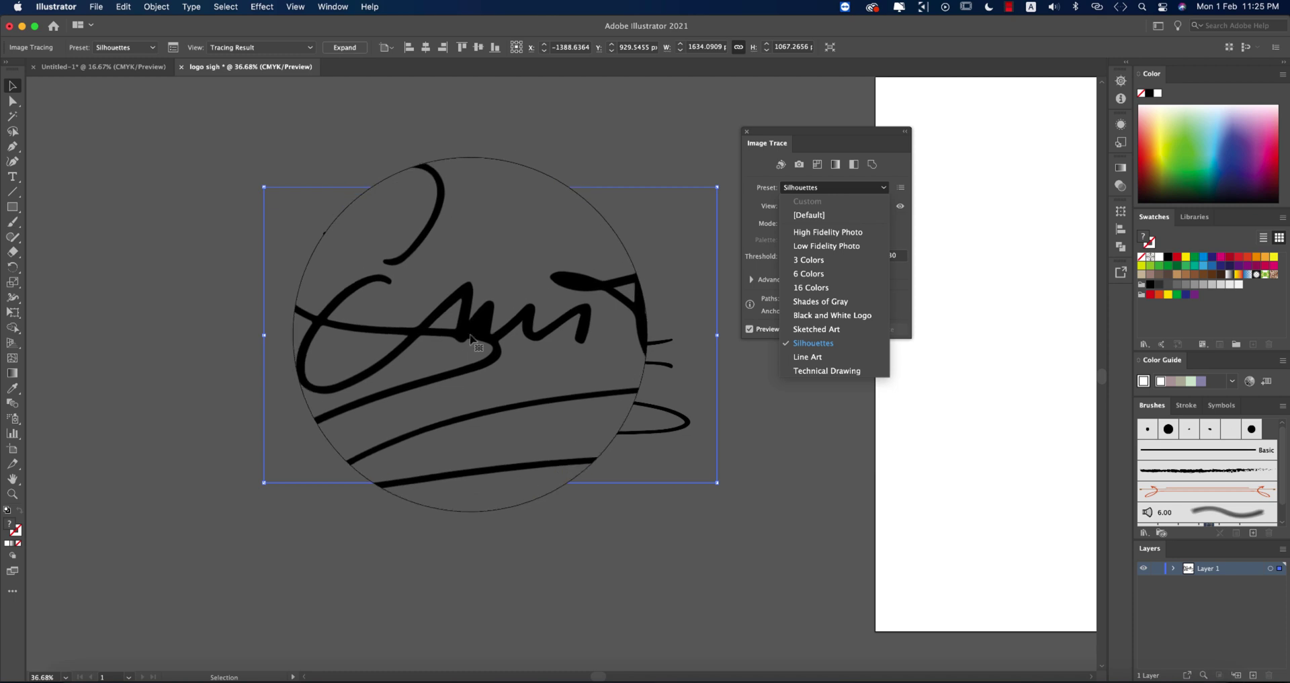
# Step: Retrace with the Sketched Art preset, raise Paths to 68%, and expand to vector paths
pyautogui.click(840, 329)
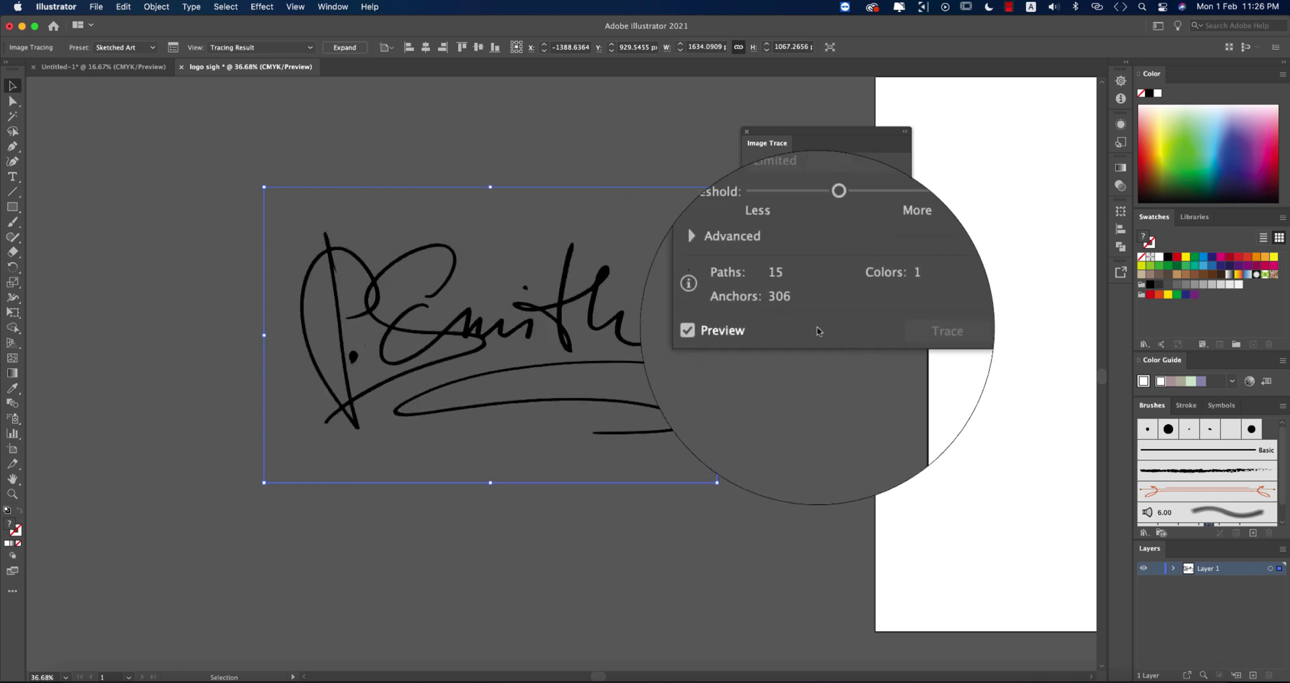
pyautogui.click(751, 281)
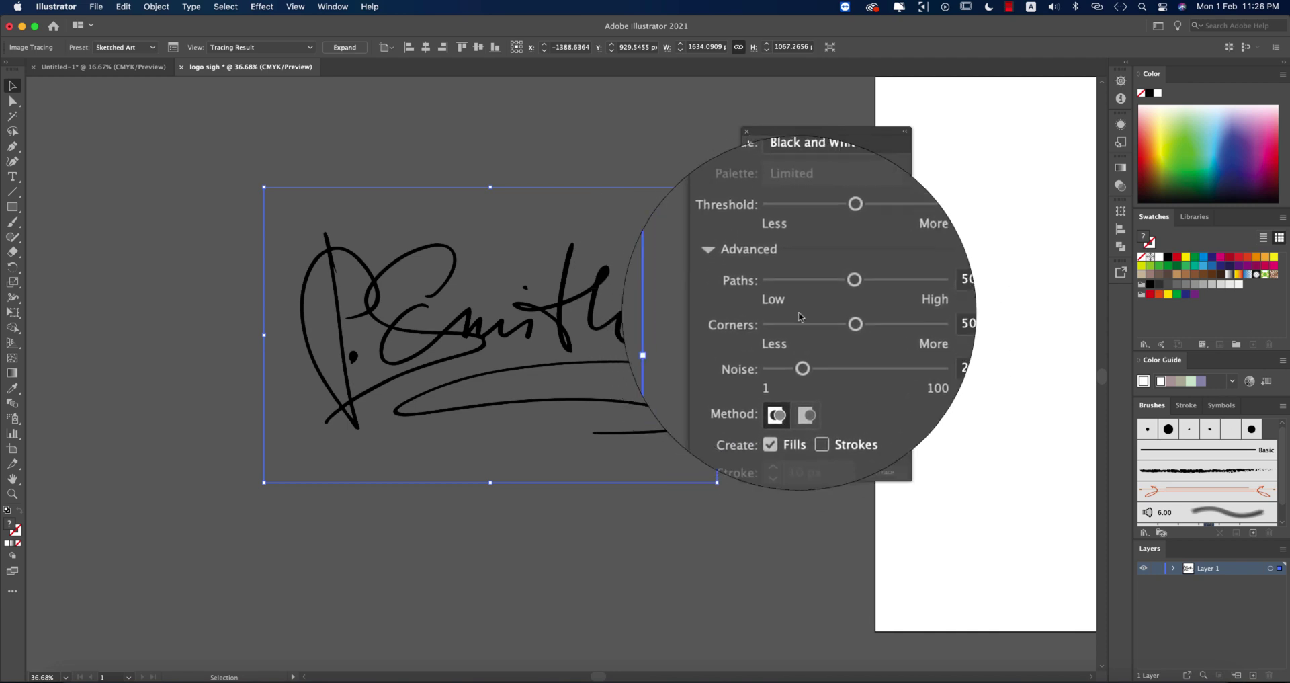
pyautogui.moveTo(828, 297)
pyautogui.mouseDown()
pyautogui.moveTo(845, 296)
pyautogui.moveTo(841, 324)
pyautogui.moveTo(815, 343)
pyautogui.mouseUp()
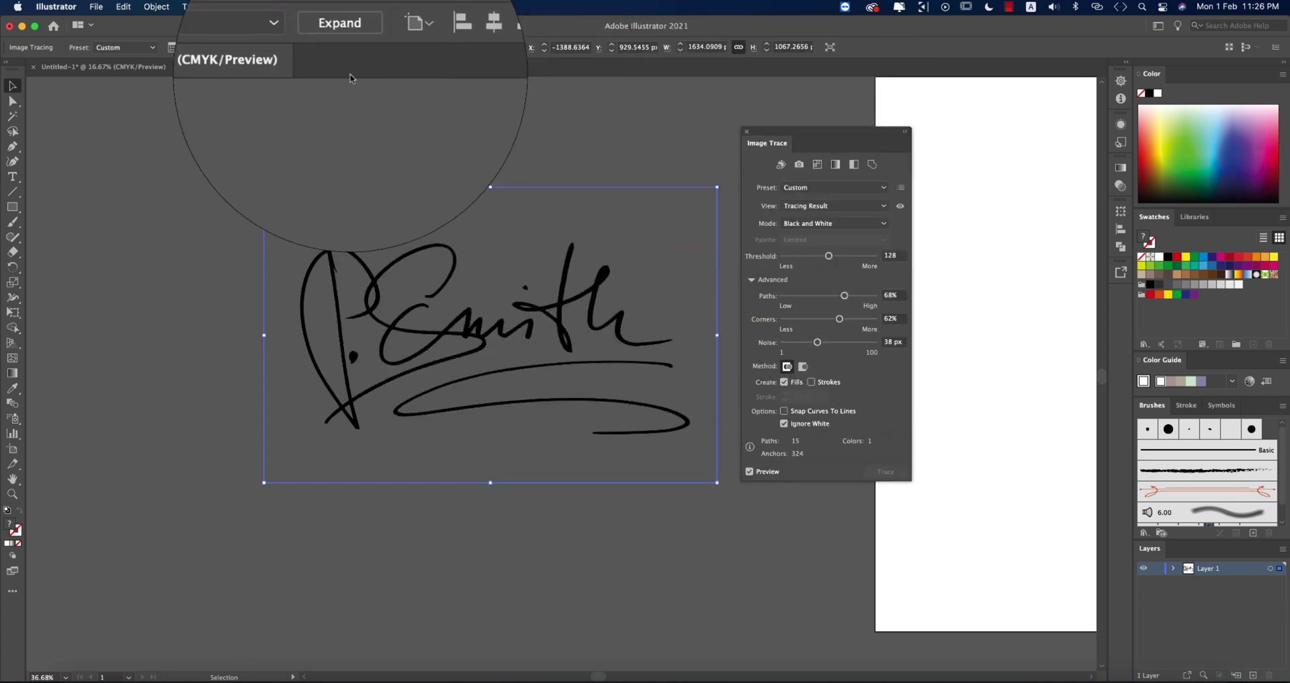
pyautogui.click(337, 55)
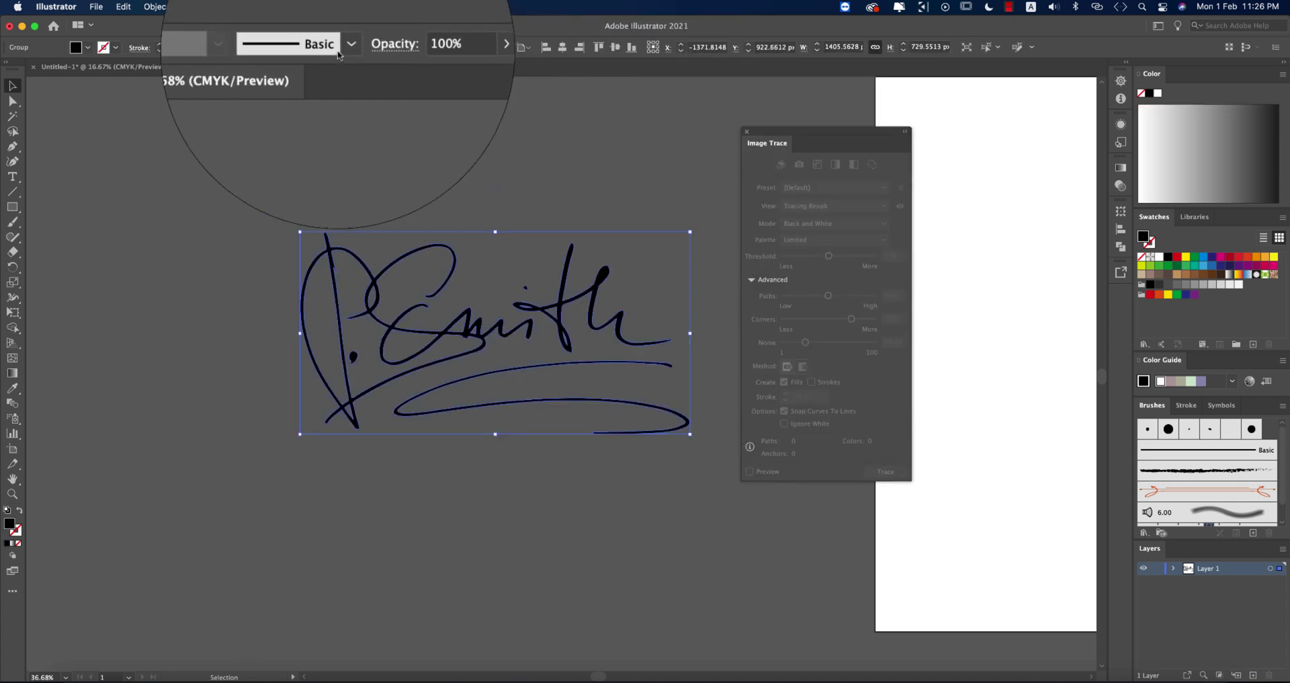
# Step: Close the floating Image Trace panel
pyautogui.click(747, 132)
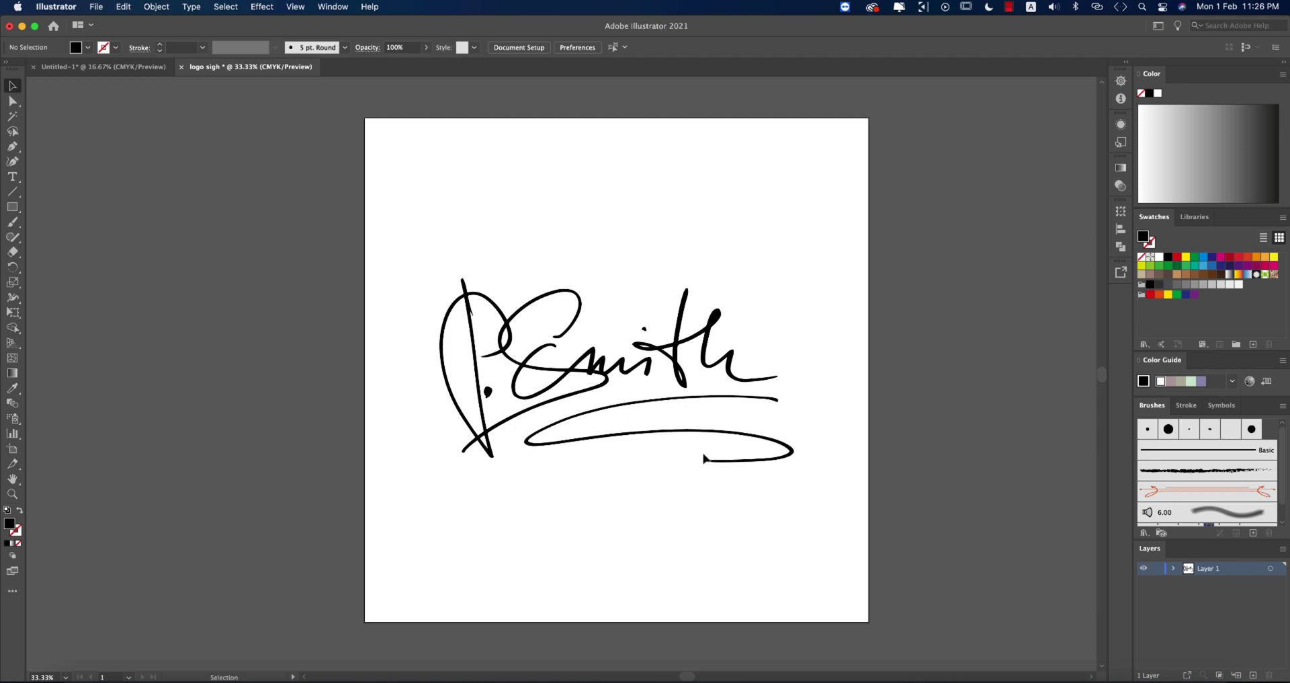
# Step: Add a 72 pt PHOTOGRAPHY text object below the signature
pyautogui.click(12, 176)
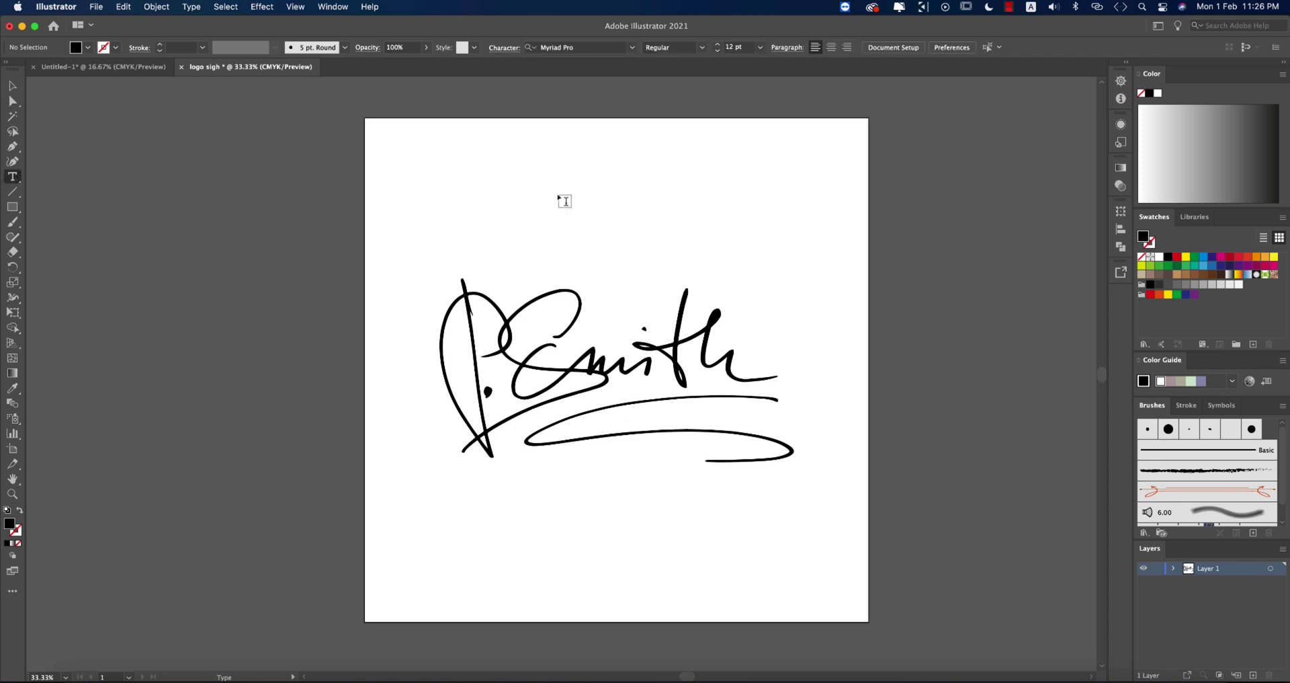
pyautogui.click(563, 463)
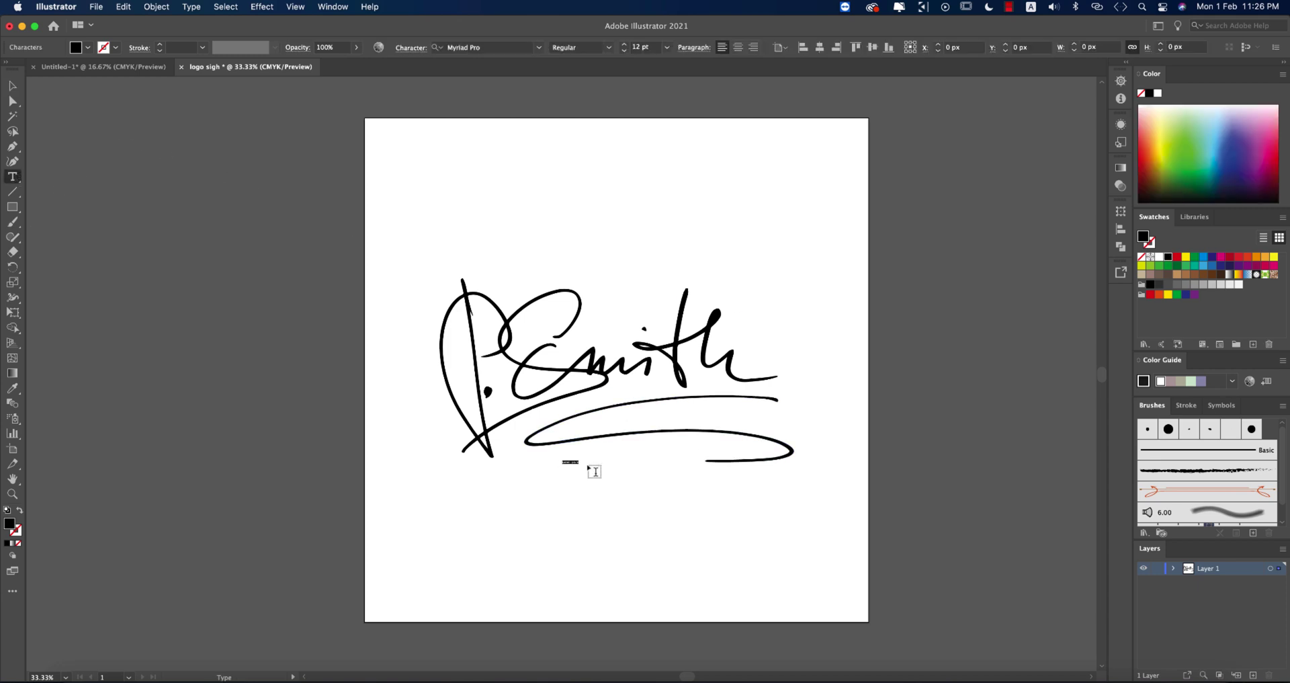
pyautogui.click(667, 47)
pyautogui.click(679, 278)
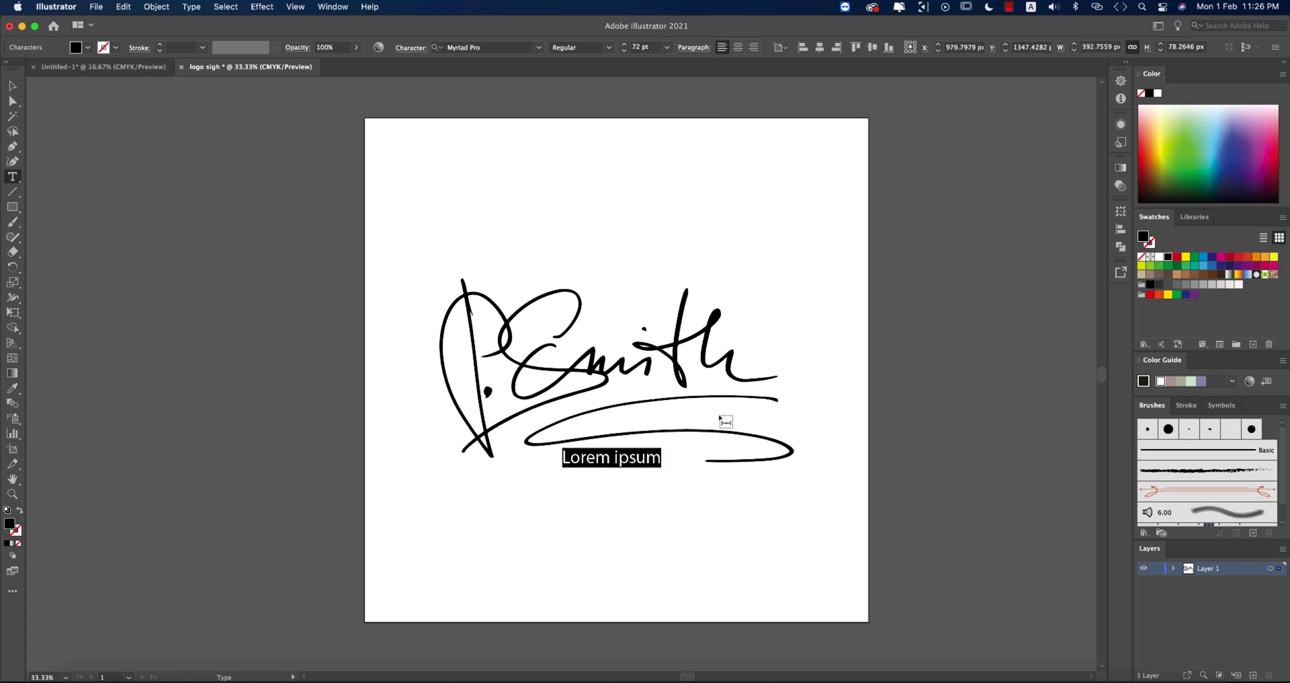
pyautogui.write('PHOTOGRAPHY')
# Step: Set PHOTOGRAPHY to Nexa Bold and scale it down to about 42.7 pt
pyautogui.click(539, 48)
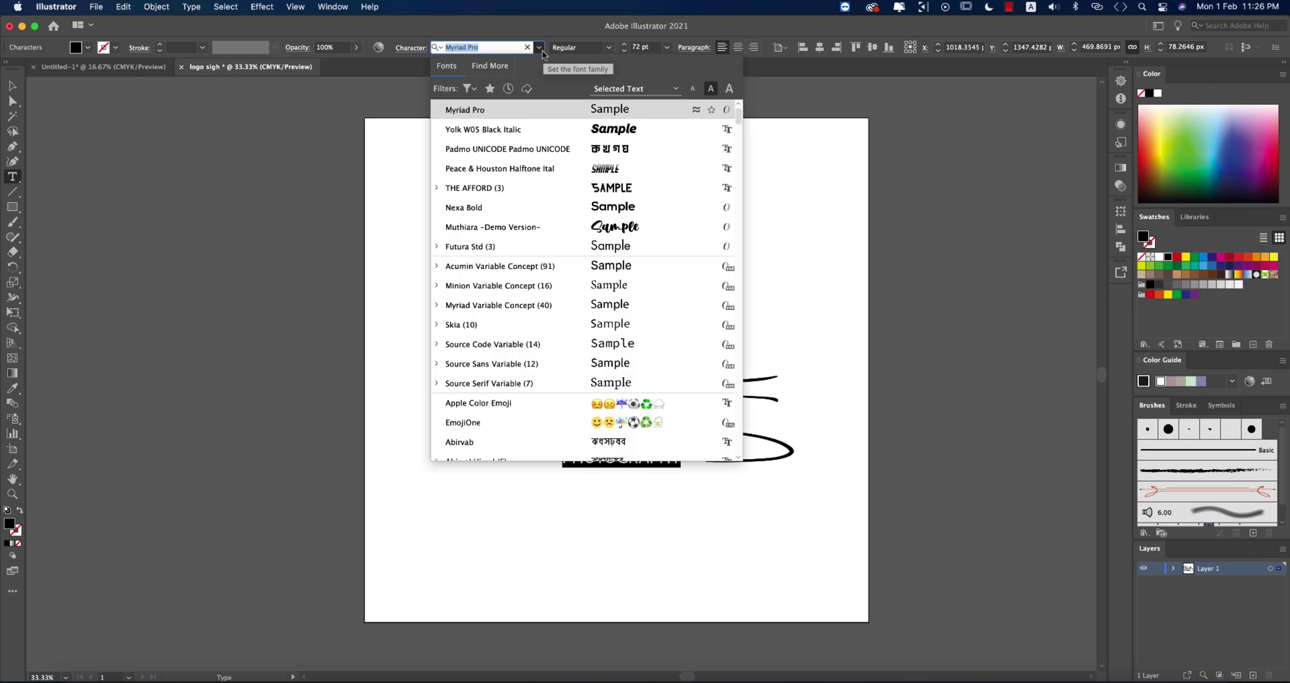
pyautogui.click(463, 207)
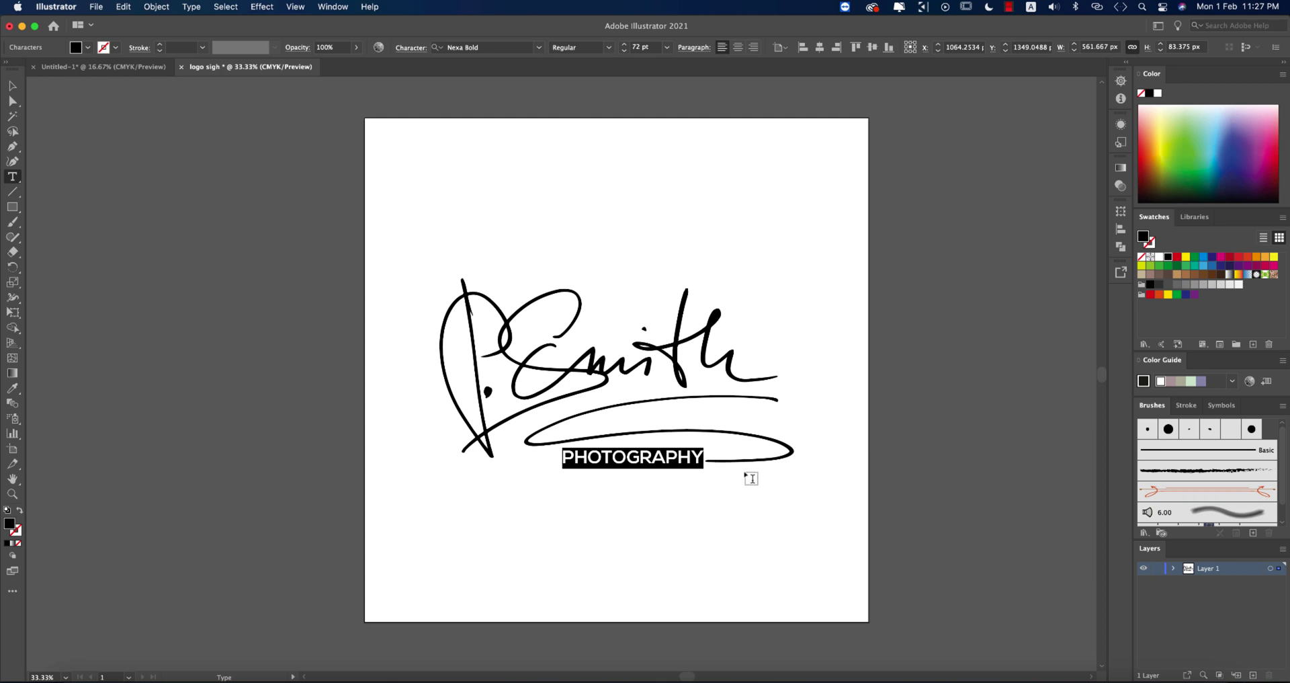
pyautogui.click(12, 86)
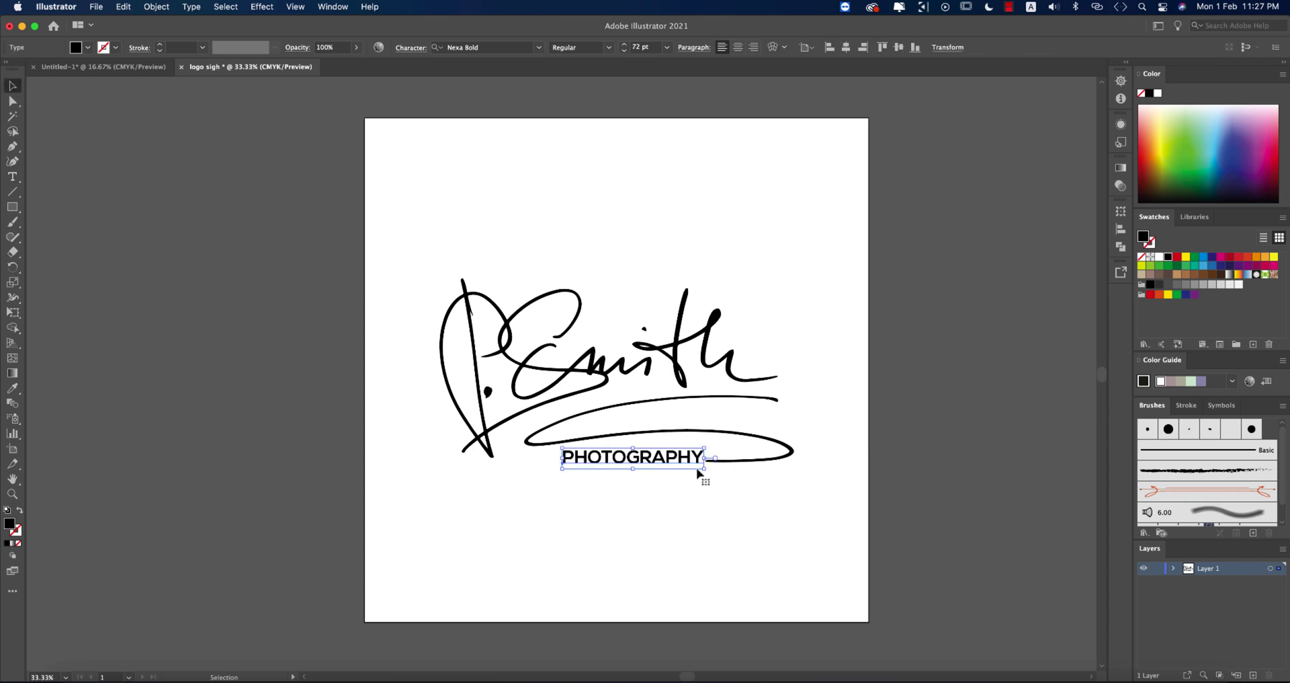
pyautogui.moveTo(703, 469); pyautogui.dragTo(647, 465)
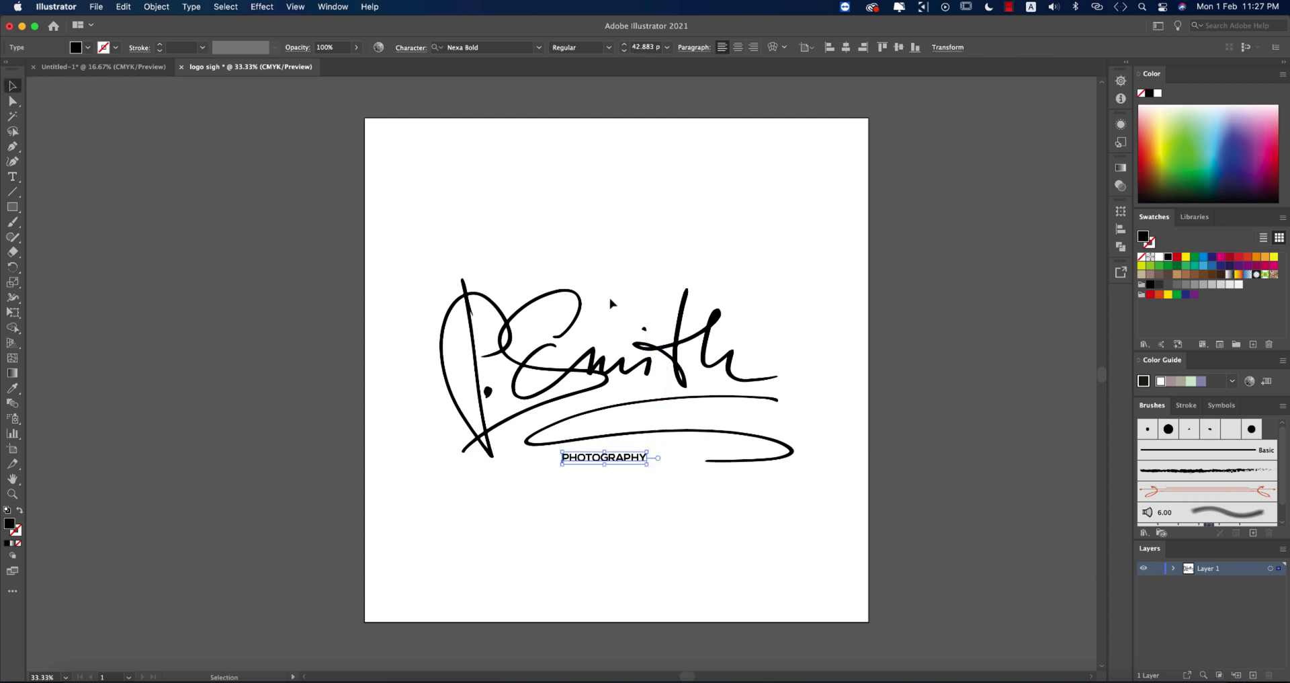
# Step: Set the letter tracking of PHOTOGRAPHY to 600
pyautogui.click(412, 48)
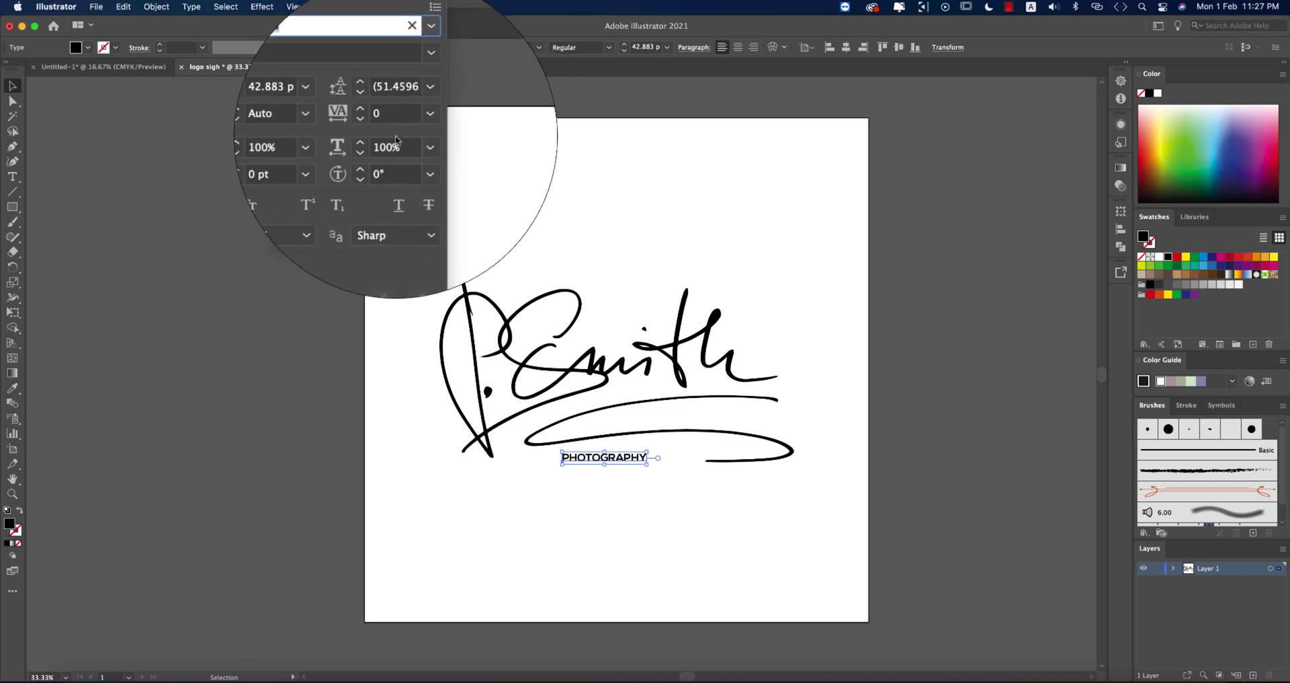
pyautogui.click(377, 125)
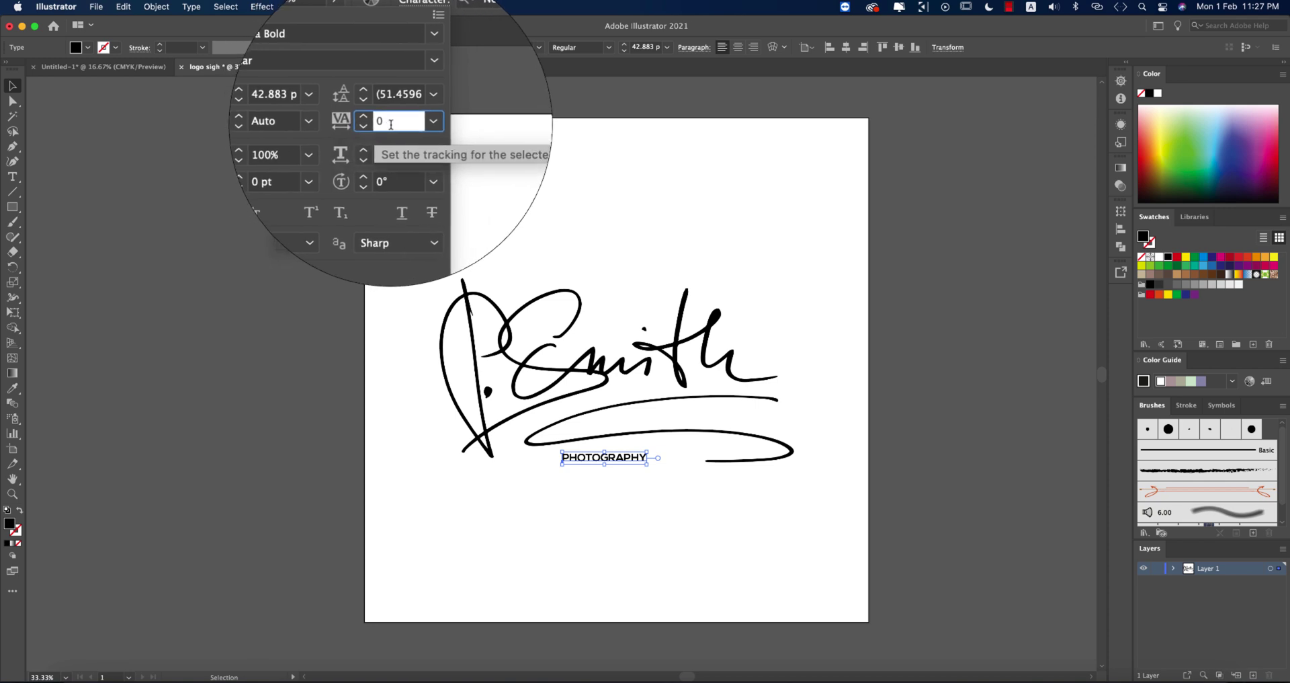
pyautogui.doubleClick(400, 123)
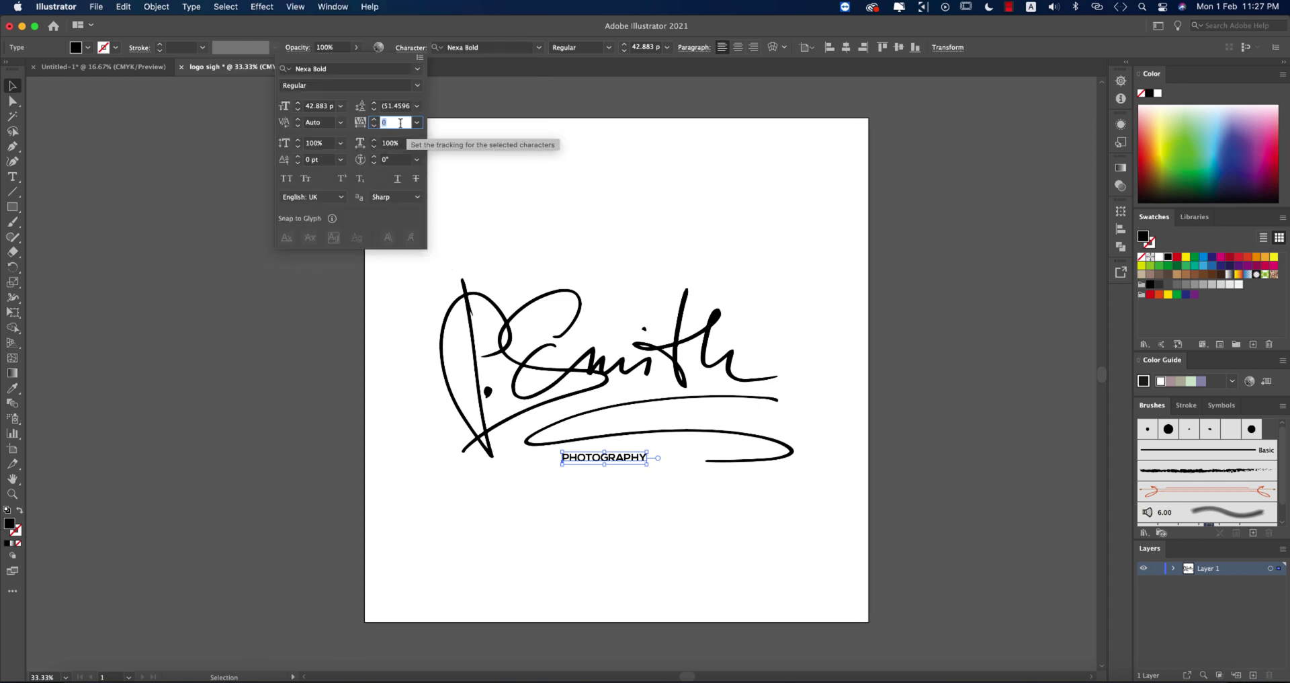
pyautogui.write('600')
pyautogui.click(688, 510)
pyautogui.press('super+equal')
# Step: Nudge PHOTOGRAPHY beneath the swoosh and select all the logo artwork
pyautogui.moveTo(694, 441); pyautogui.dragTo(694, 444)
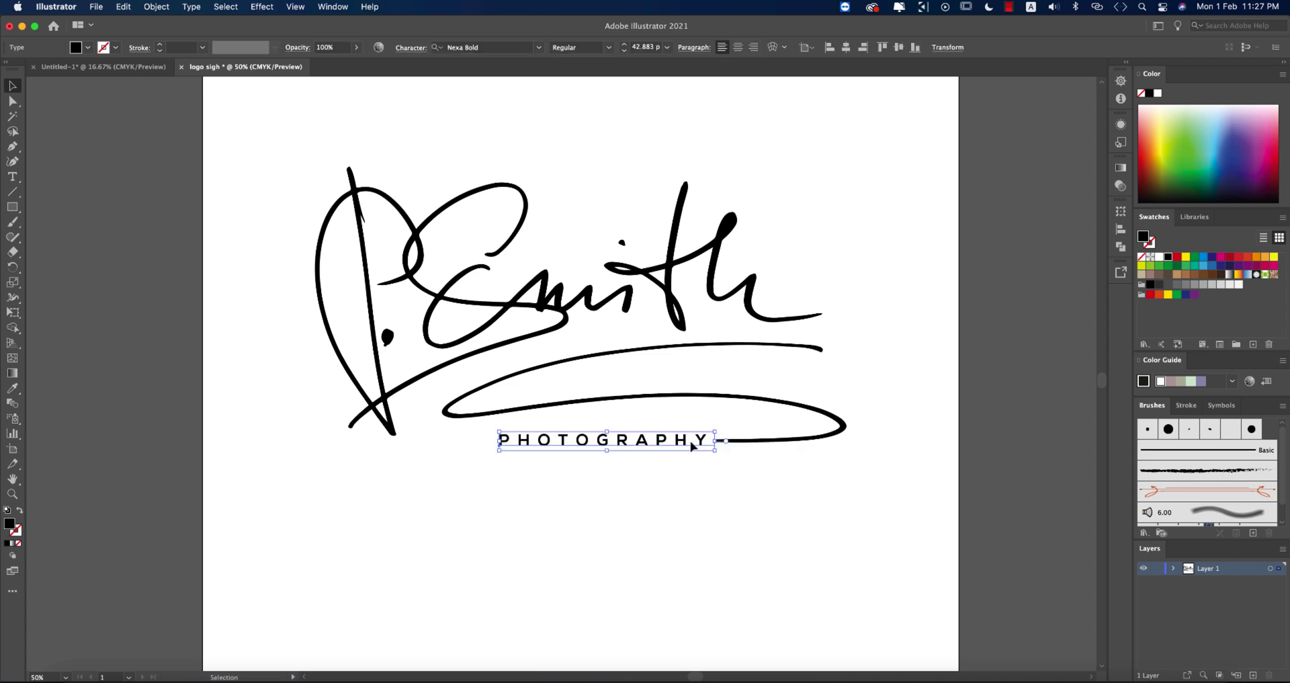
pyautogui.click(746, 515)
pyautogui.press('super+minus')
pyautogui.press('super+a')
# Step: Option-drag Artboard 1 to the right, creating 'Artboard 1 copy' with the logo
pyautogui.press('super+minus')
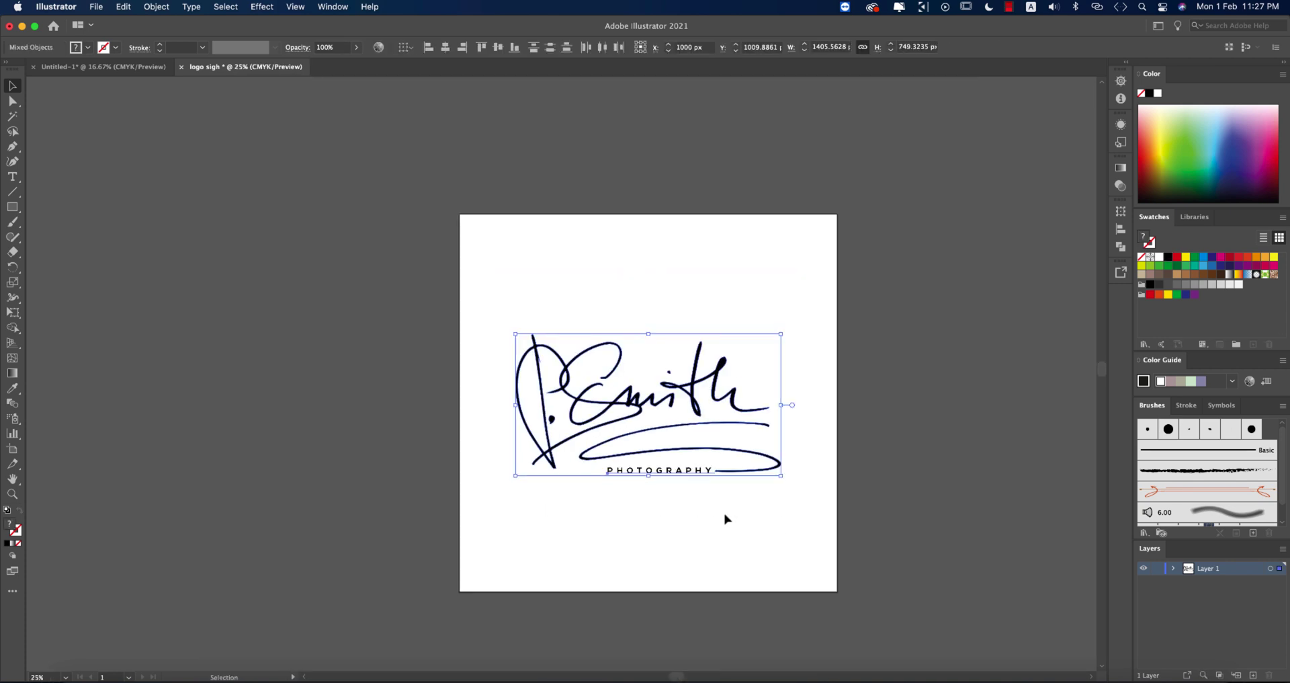
pyautogui.press('space')
pyautogui.moveTo(787, 514); pyautogui.dragTo(522, 437)
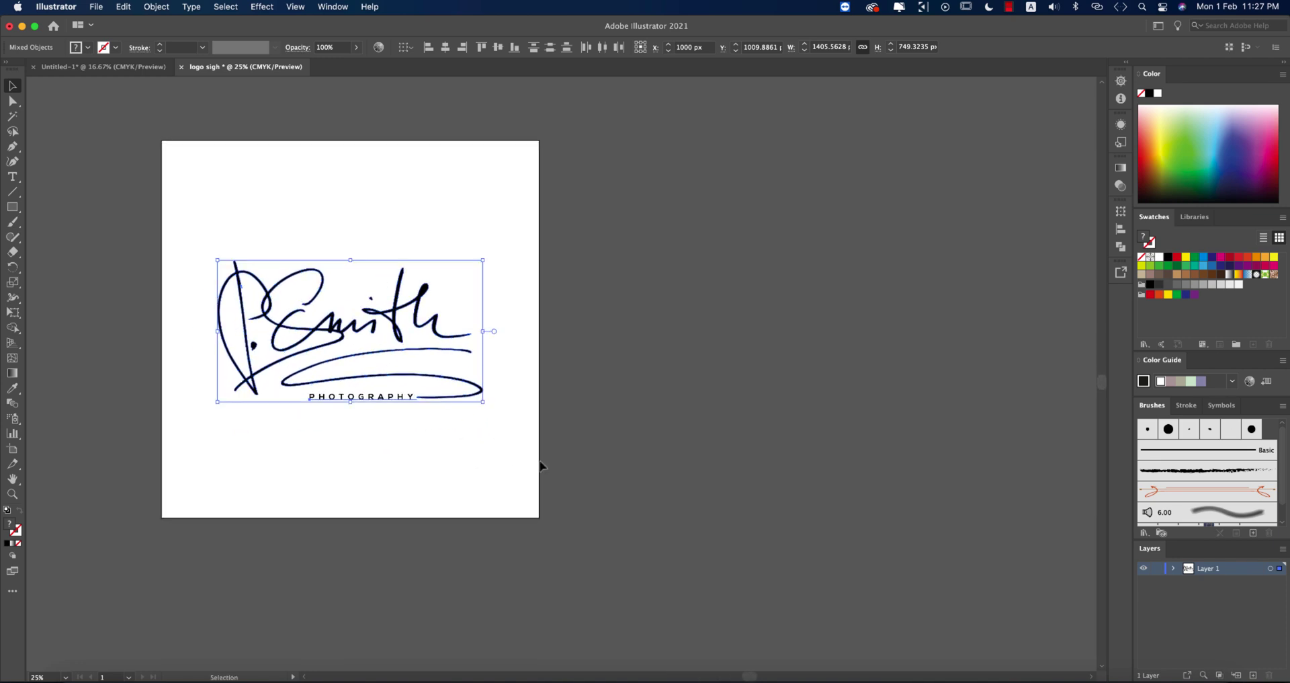
pyautogui.click(12, 448)
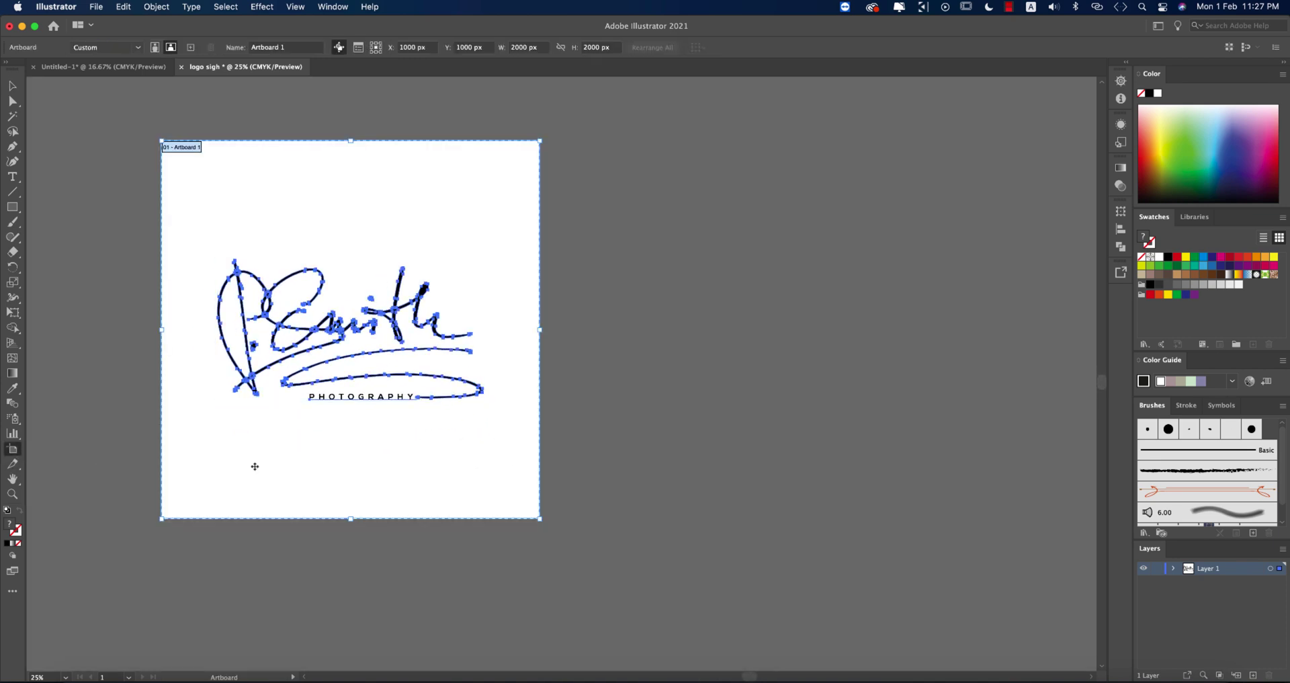
pyautogui.moveTo(254, 464); pyautogui.dragTo(727, 468)
pyautogui.click(13, 85)
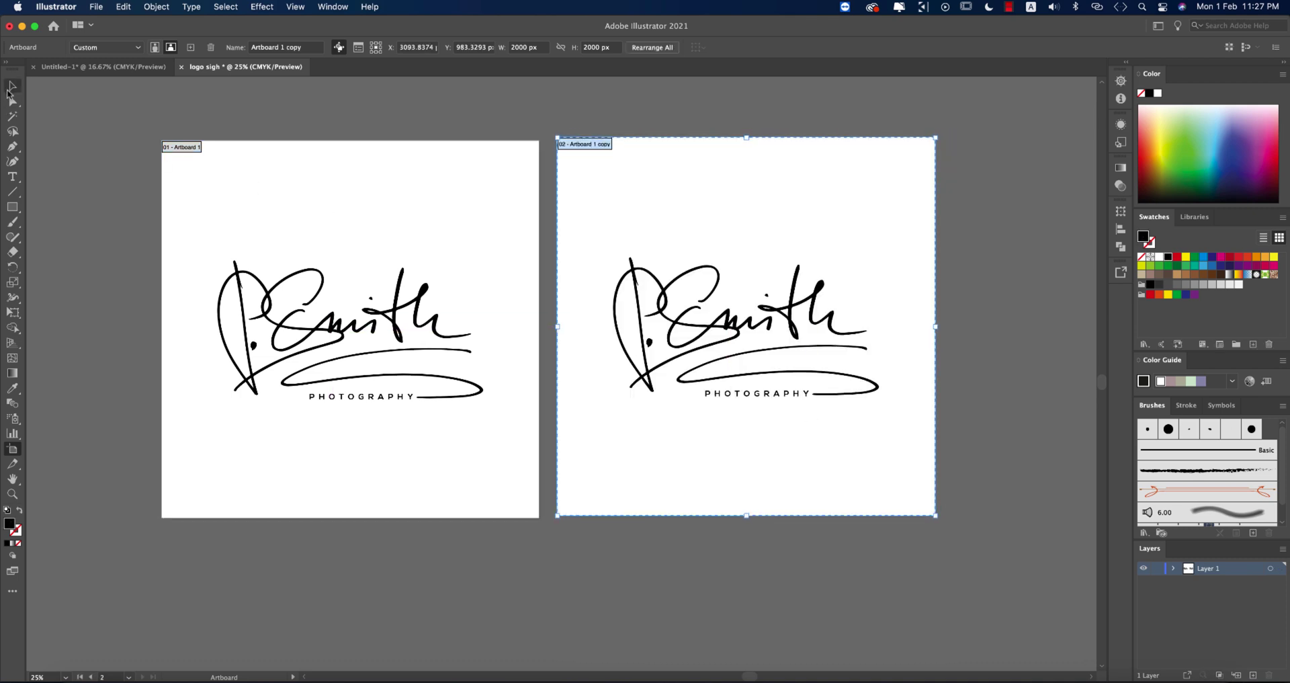
# Step: Draw a black 2000 × 2000 px square over artboard 2, behind the pasted signature
pyautogui.click(12, 206)
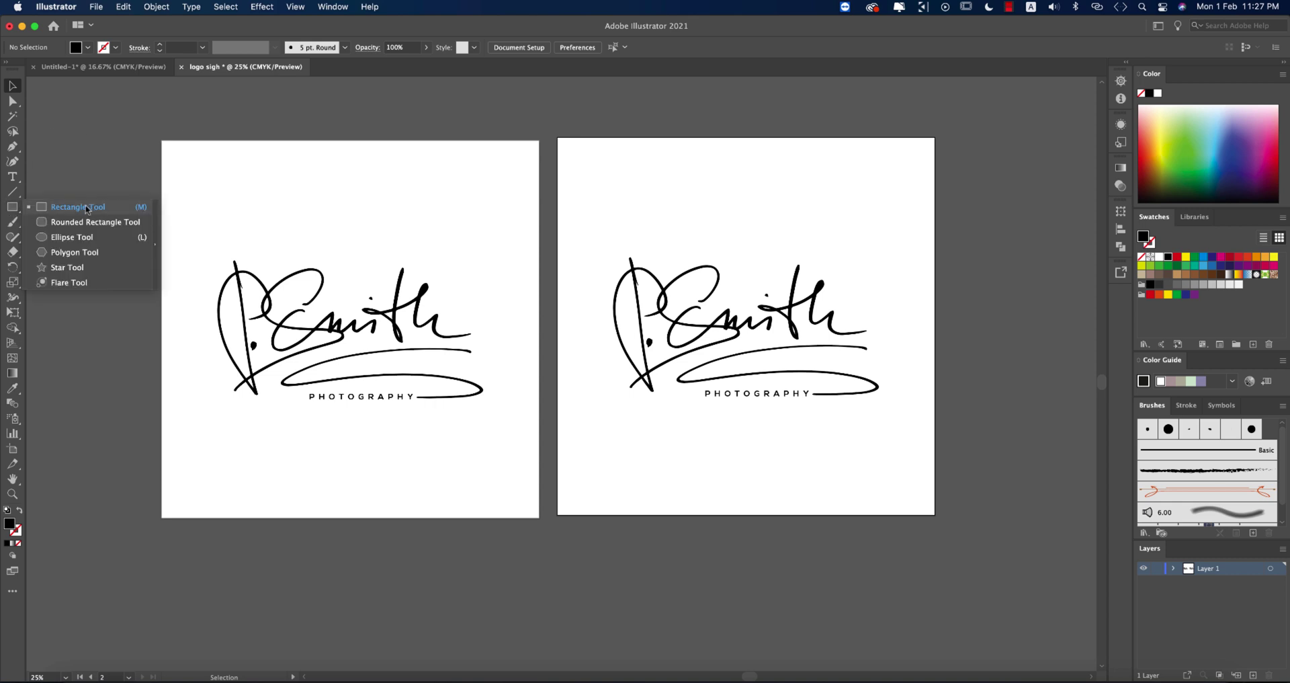
pyautogui.click(92, 209)
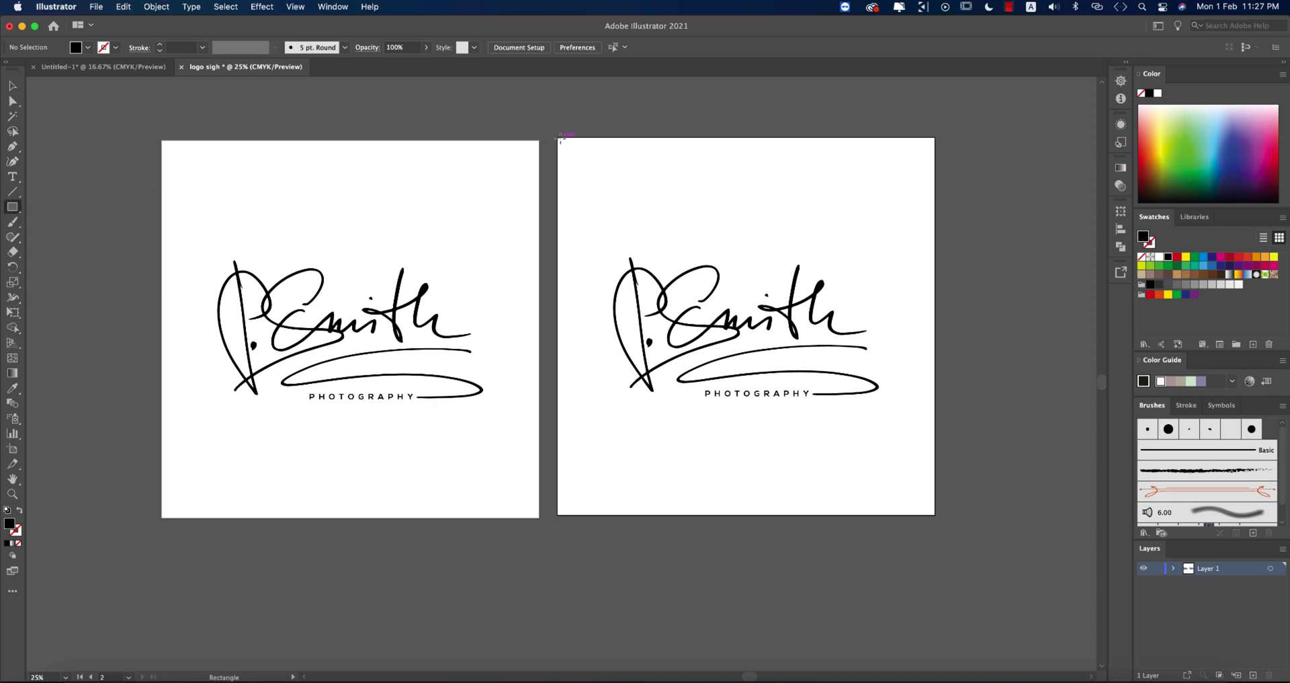
pyautogui.moveTo(559, 138); pyautogui.dragTo(936, 515)
pyautogui.press('super+shift+bracketleft')
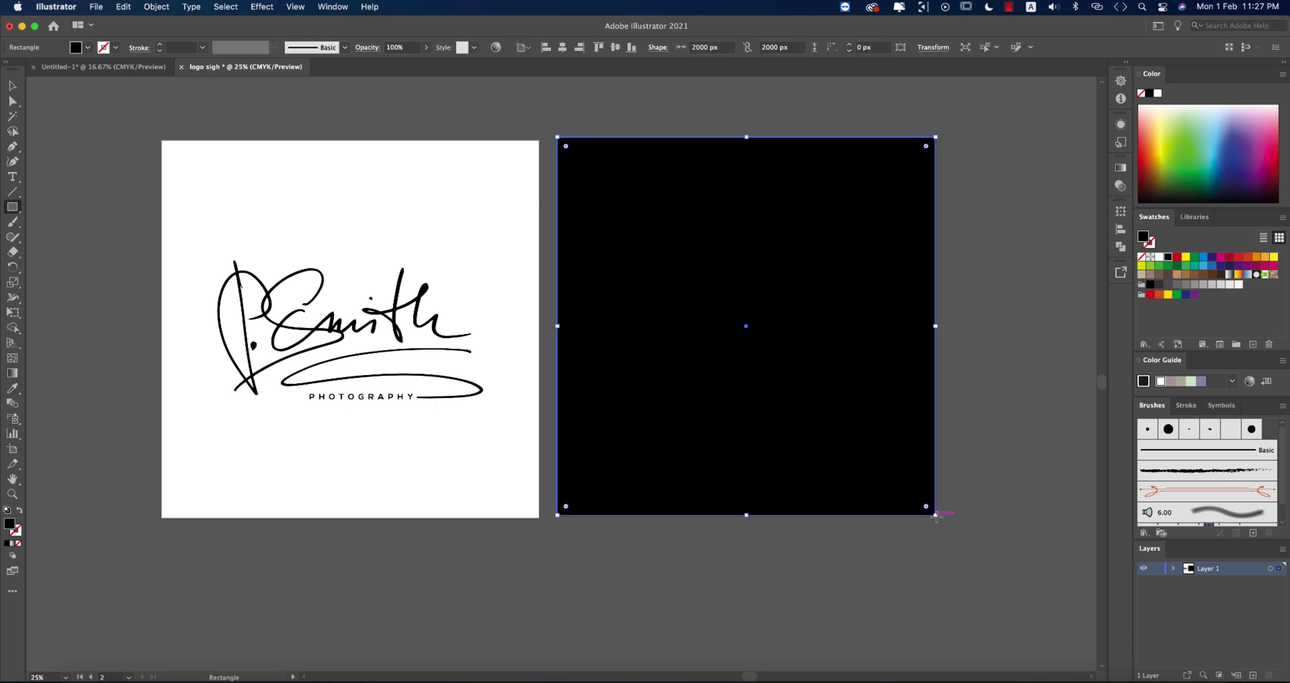
pyautogui.press('v')
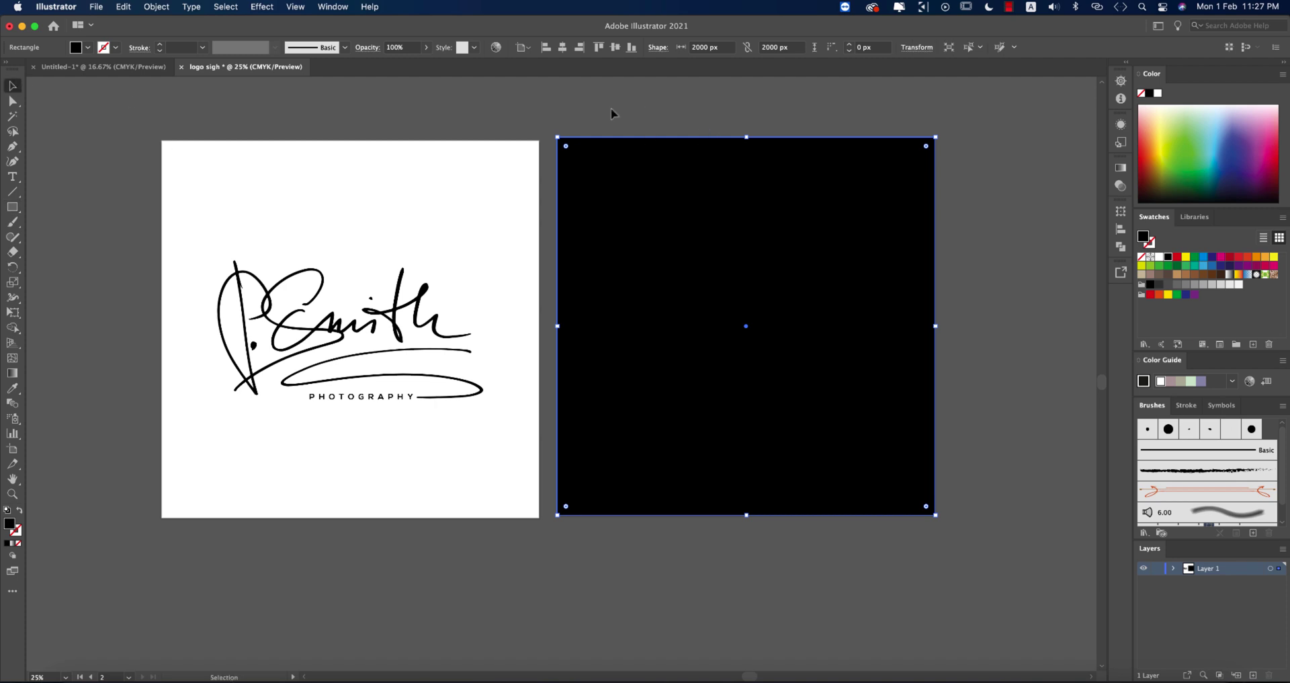
pyautogui.press('super+shift+v')
pyautogui.keyDown('shift'); pyautogui.click(783, 245); pyautogui.keyUp('shift')
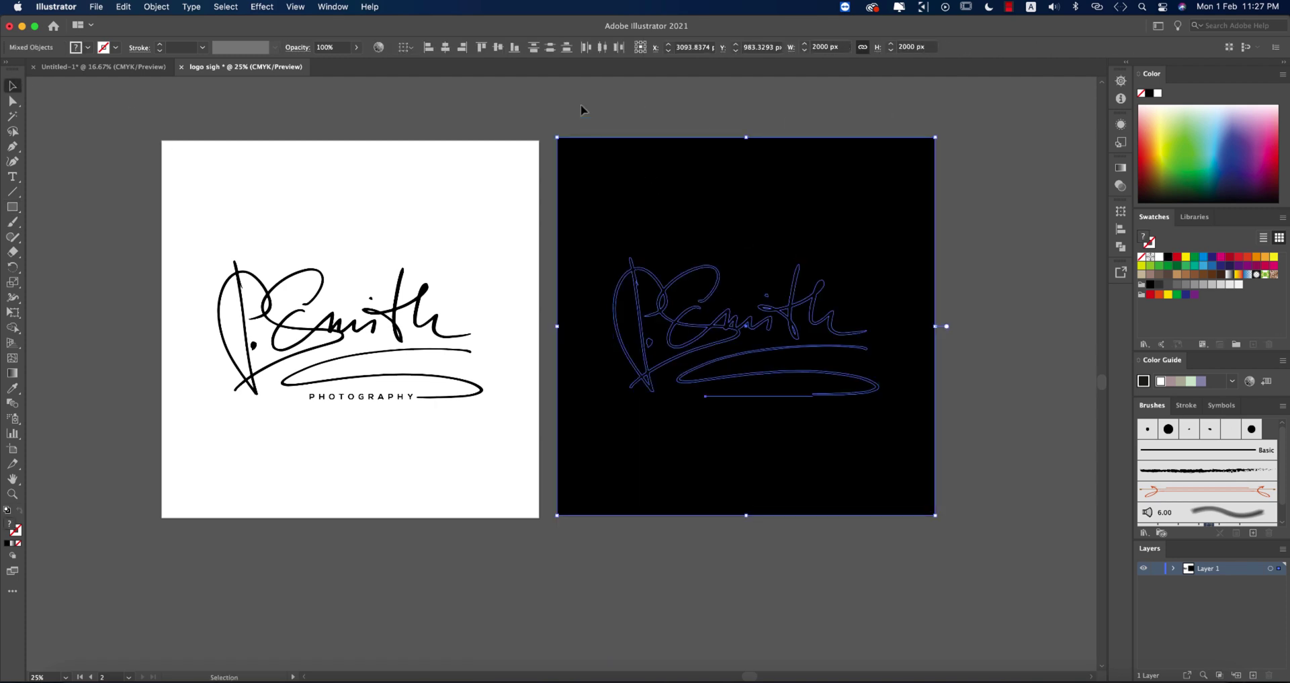
# Step: Fill the duplicated signature and PHOTOGRAPHY tagline with the white swatch, then deselect
pyautogui.click(899, 508)
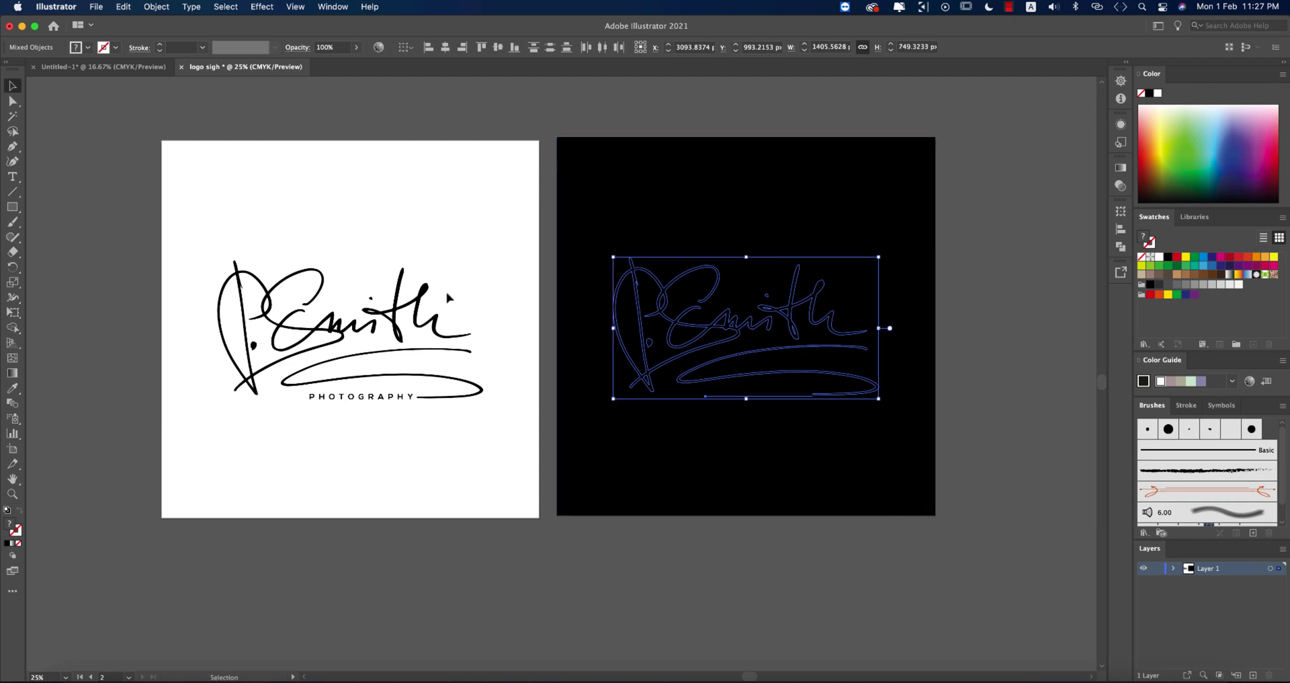
pyautogui.click(87, 47)
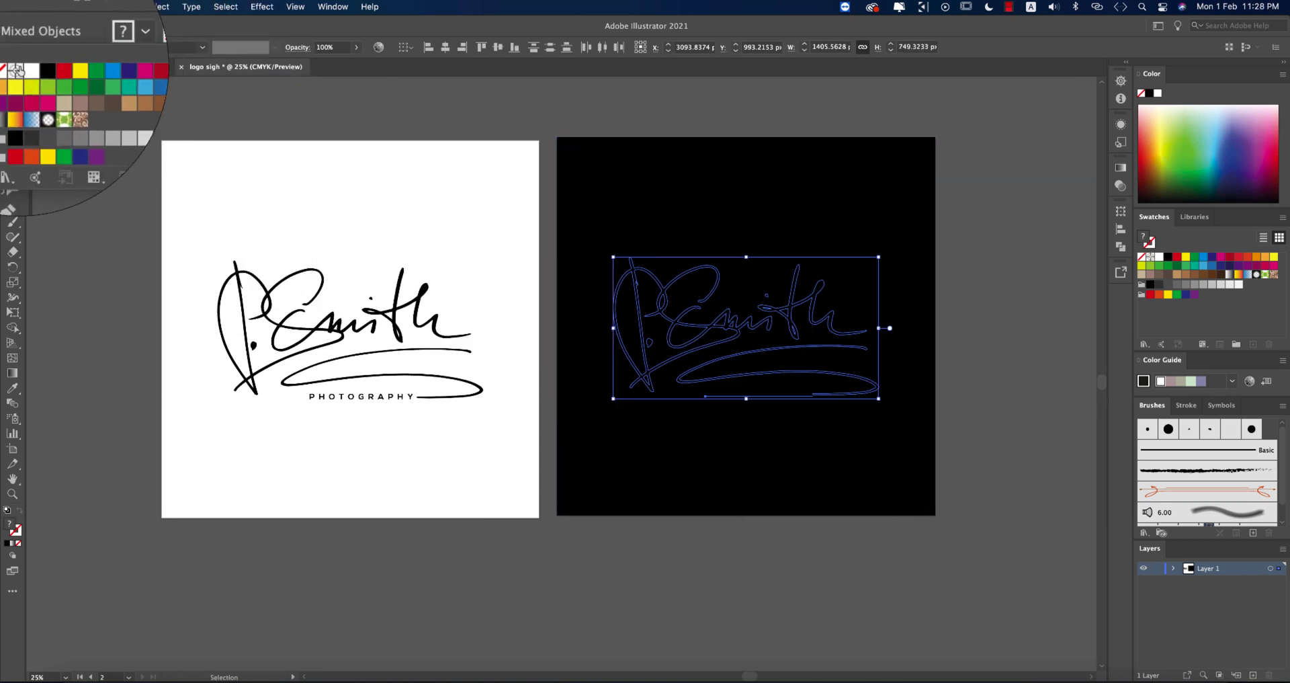
pyautogui.click(26, 71)
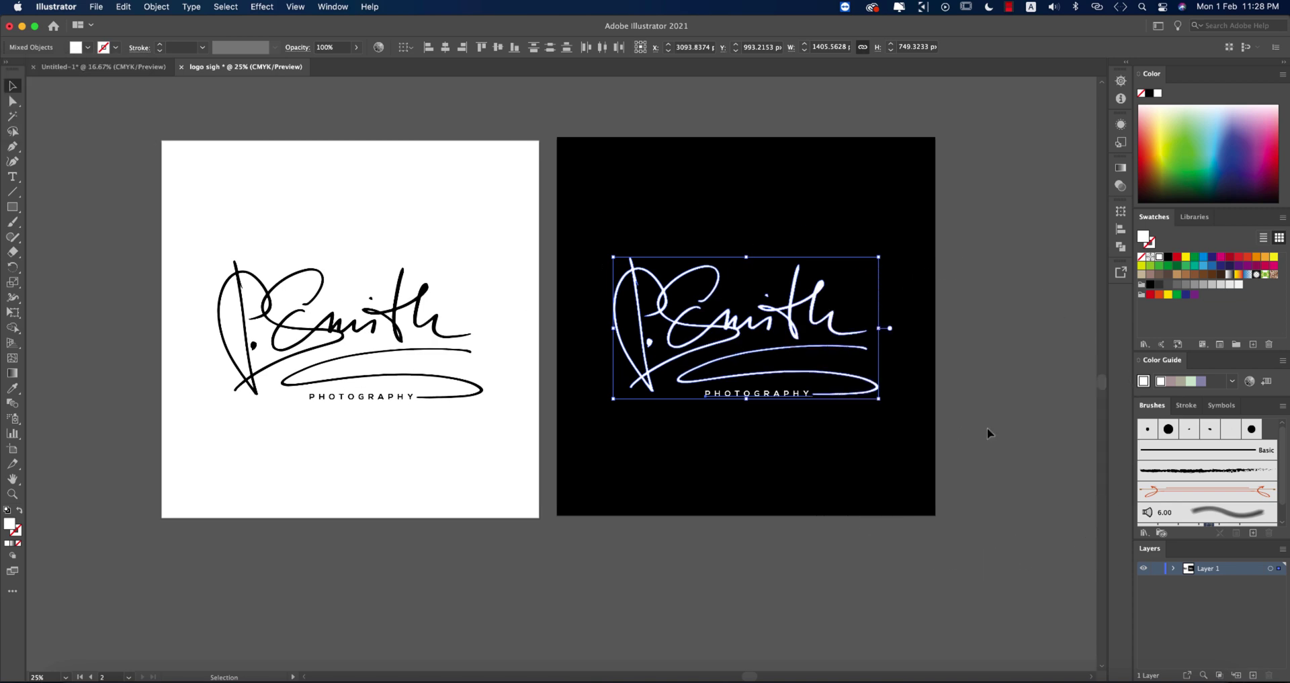
pyautogui.scroll(-1, 987, 427)
pyautogui.hscroll(10, 749, 417)
pyautogui.click(748, 427)
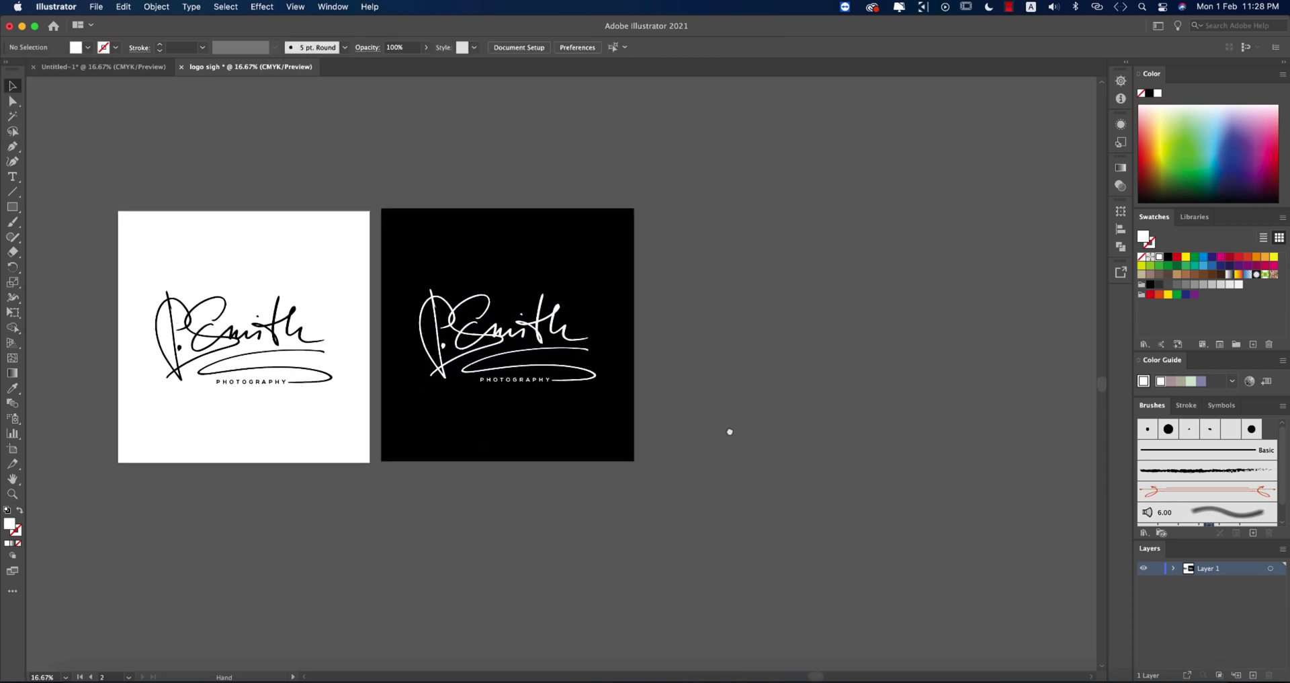
pyautogui.hscroll(-2, 733, 428)
pyautogui.scroll(1, 732, 429)
pyautogui.scroll(-1, 547, 389)
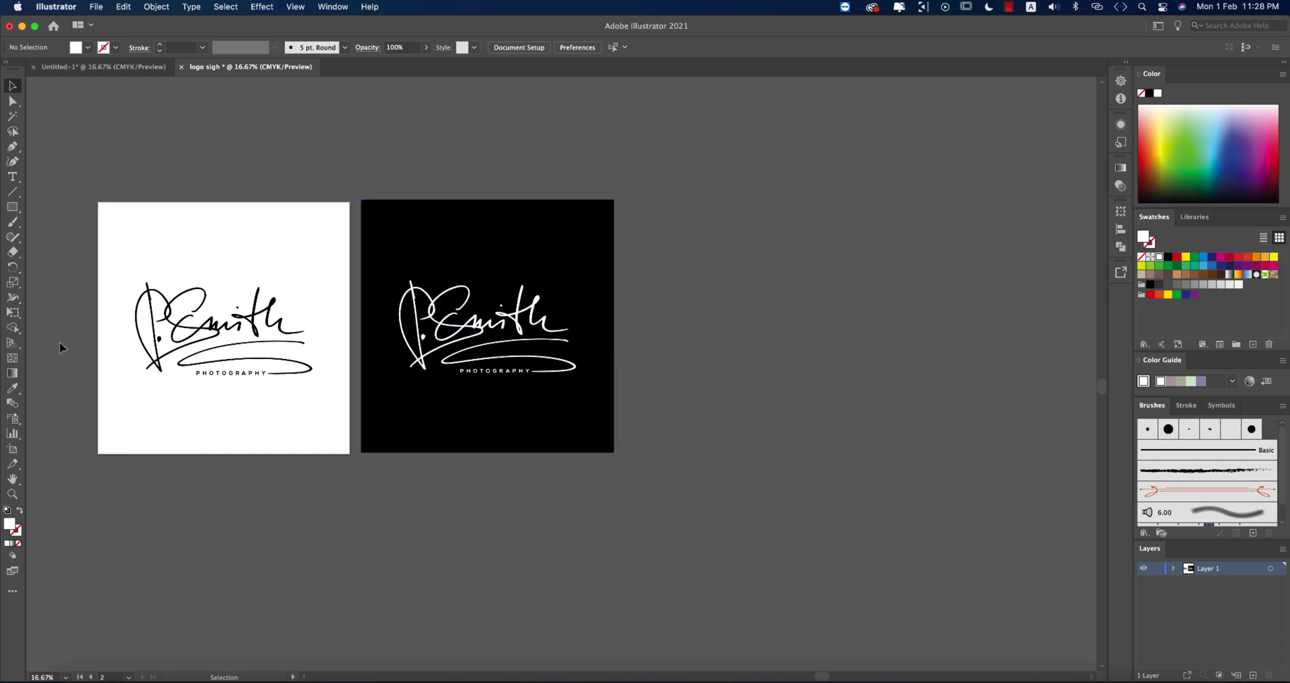
# Step: Copy the black artboard into a third artboard on its right, then select its PHOTOGRAPHY text
pyautogui.click(13, 449)
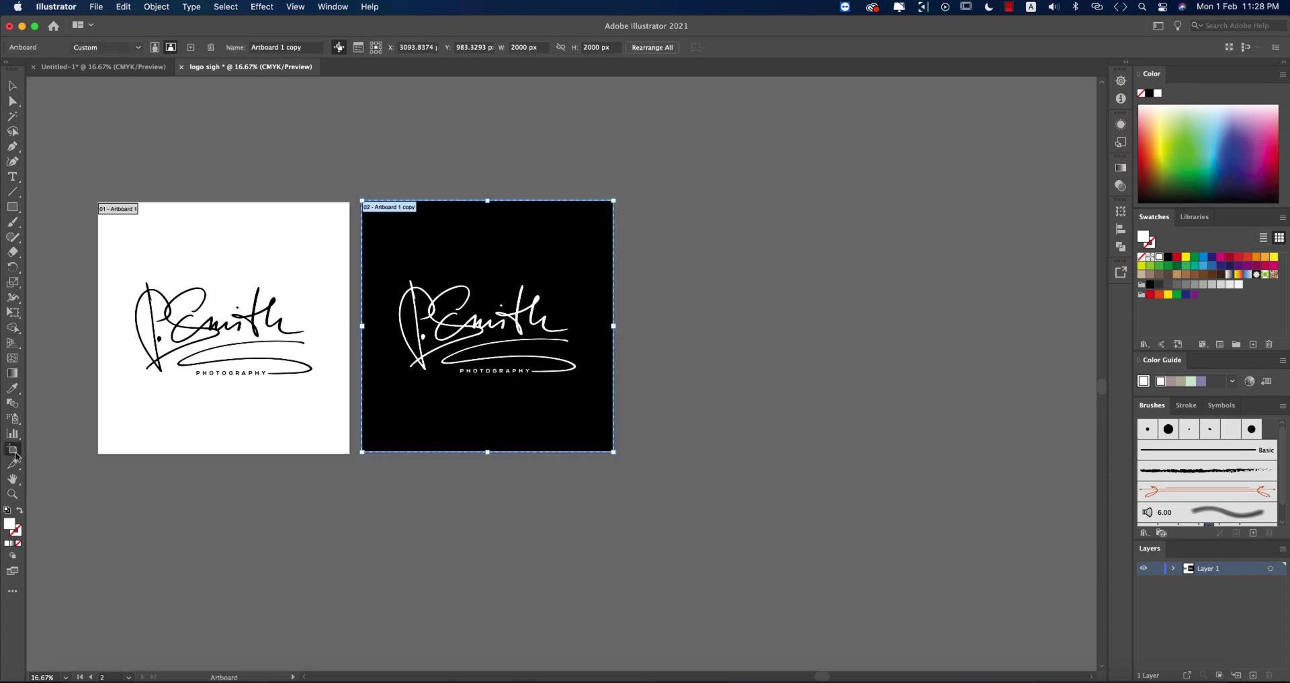
pyautogui.moveTo(563, 339); pyautogui.dragTo(838, 349)
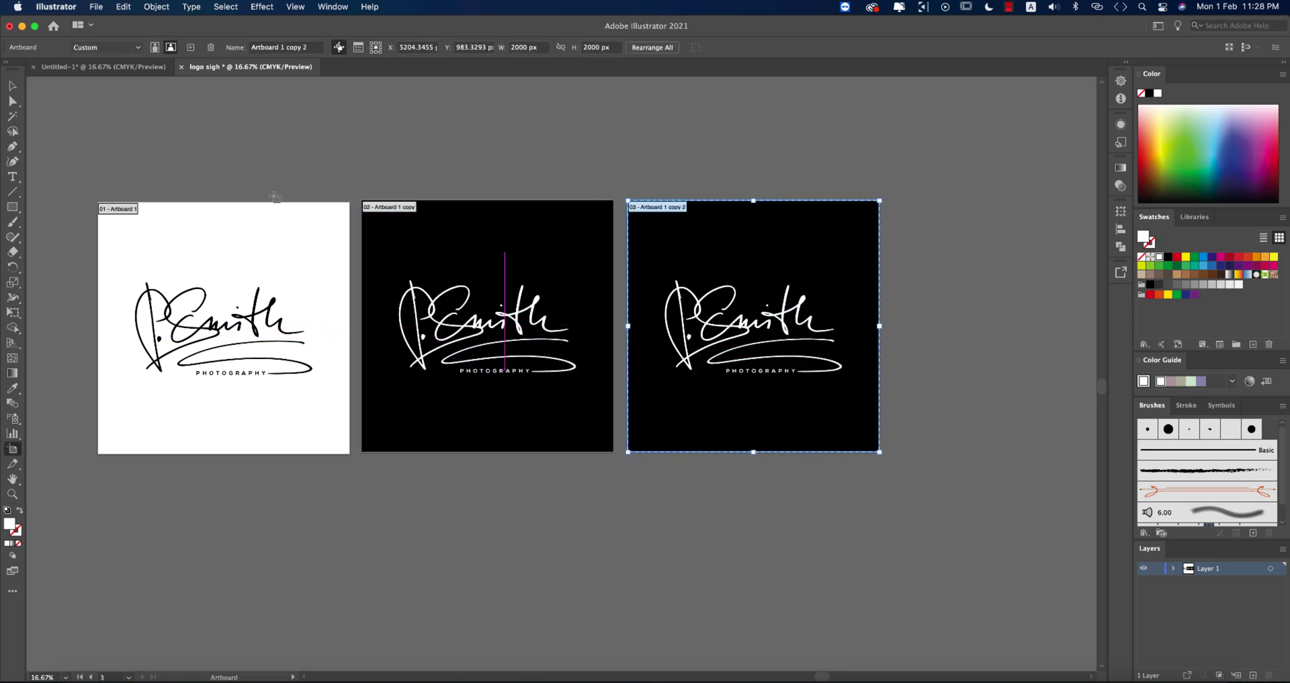
pyautogui.press('Escape')
pyautogui.scroll(1, 838, 349)
pyautogui.scroll(1, 827, 417)
pyautogui.click(742, 375)
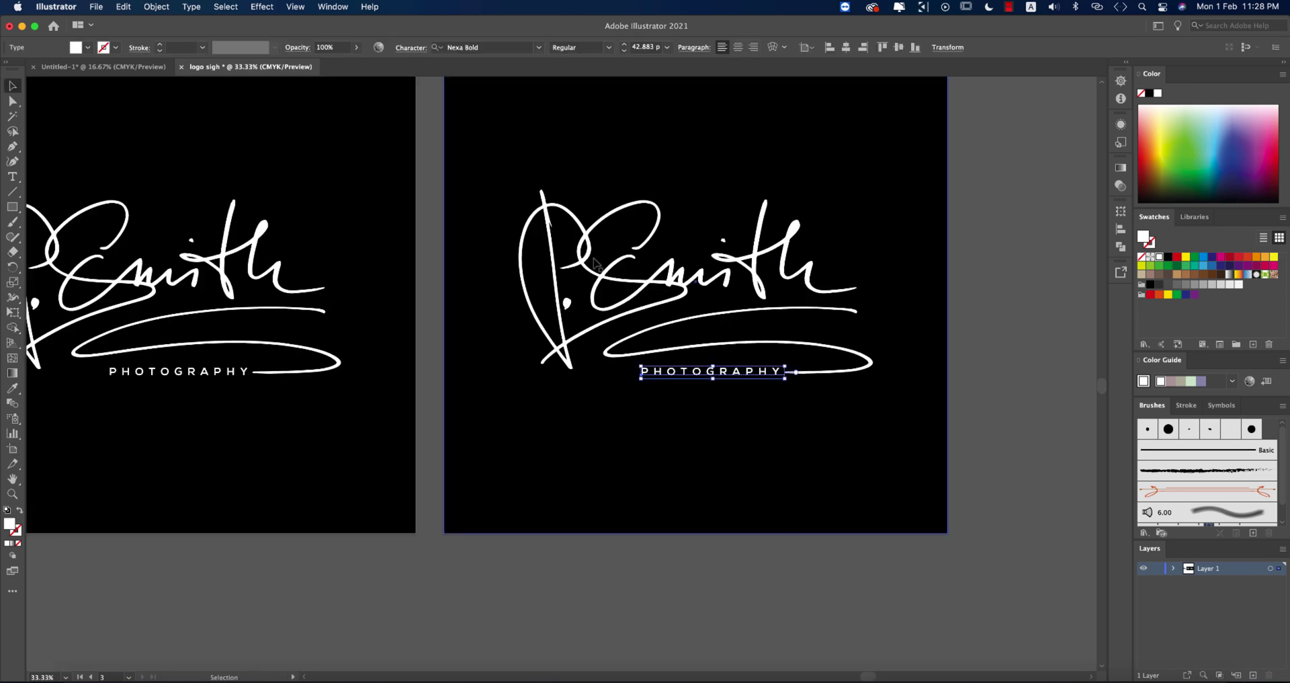
# Step: Reselect the PHOTOGRAPHY text and trial grouping the logo, undoing and redoing the group
pyautogui.rightClick(694, 376)
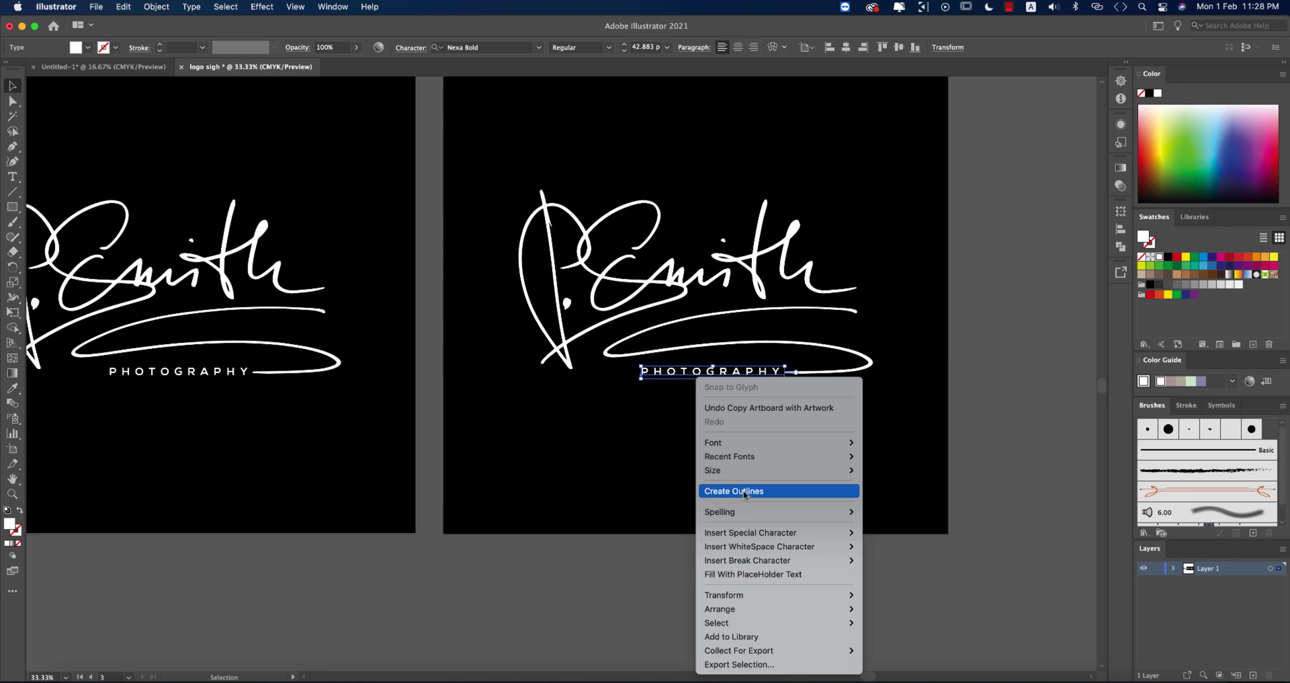
pyautogui.click(989, 449)
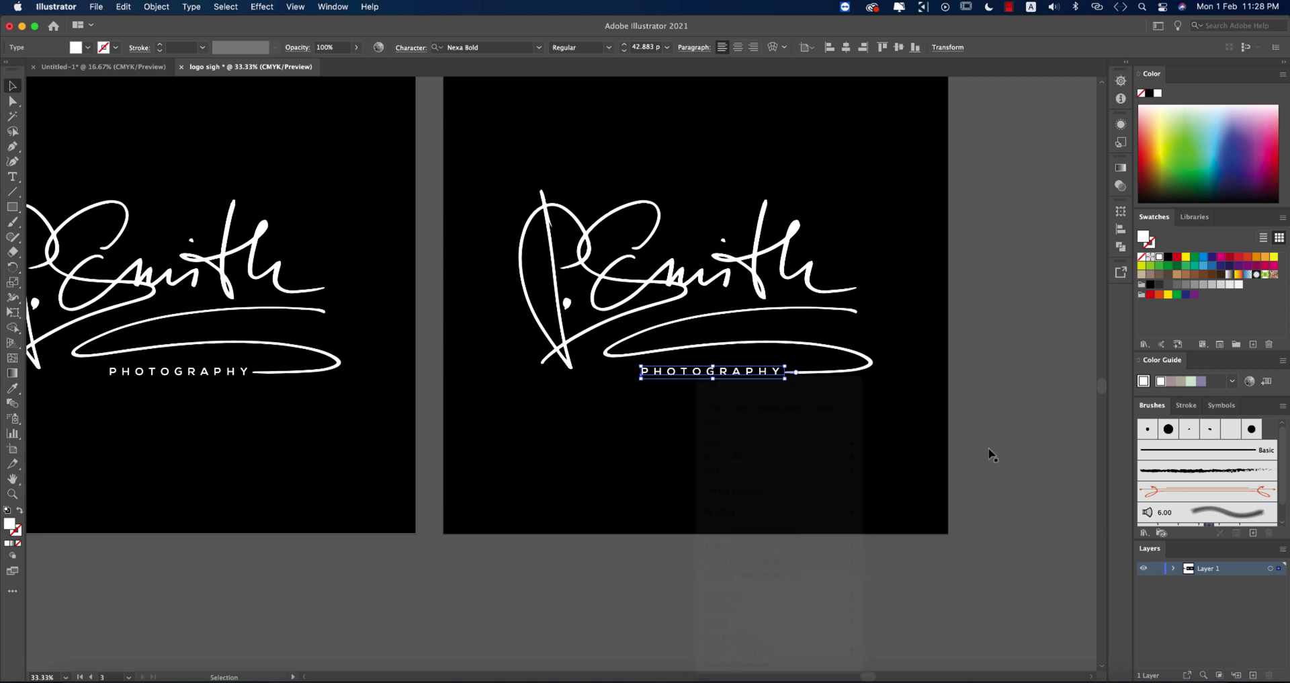
pyautogui.click(989, 449)
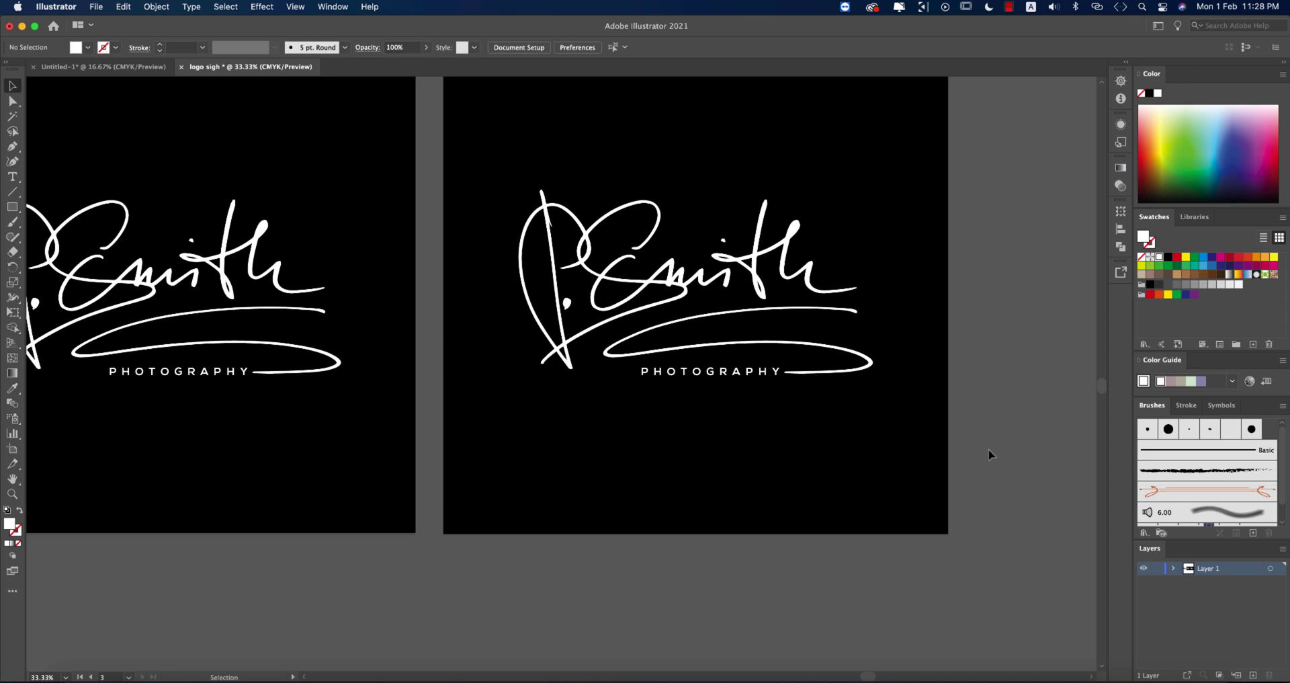
pyautogui.click(711, 383)
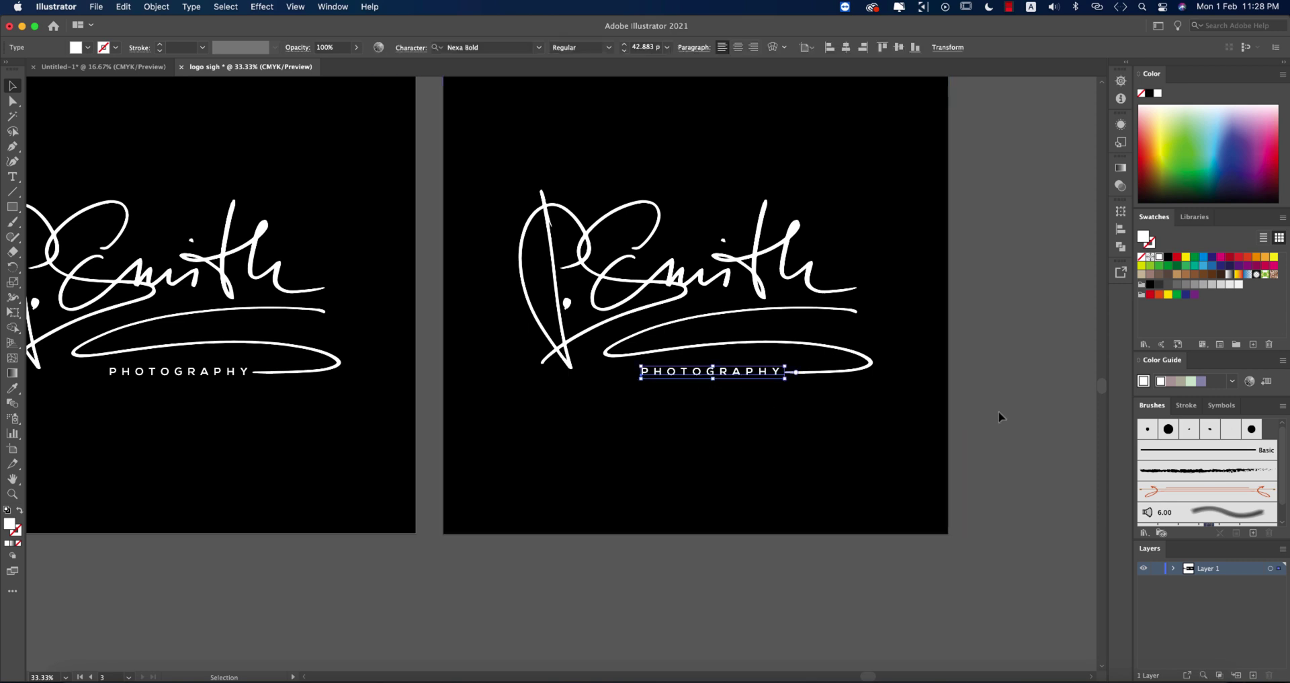
pyautogui.press('super+a')
pyautogui.press('super+g')
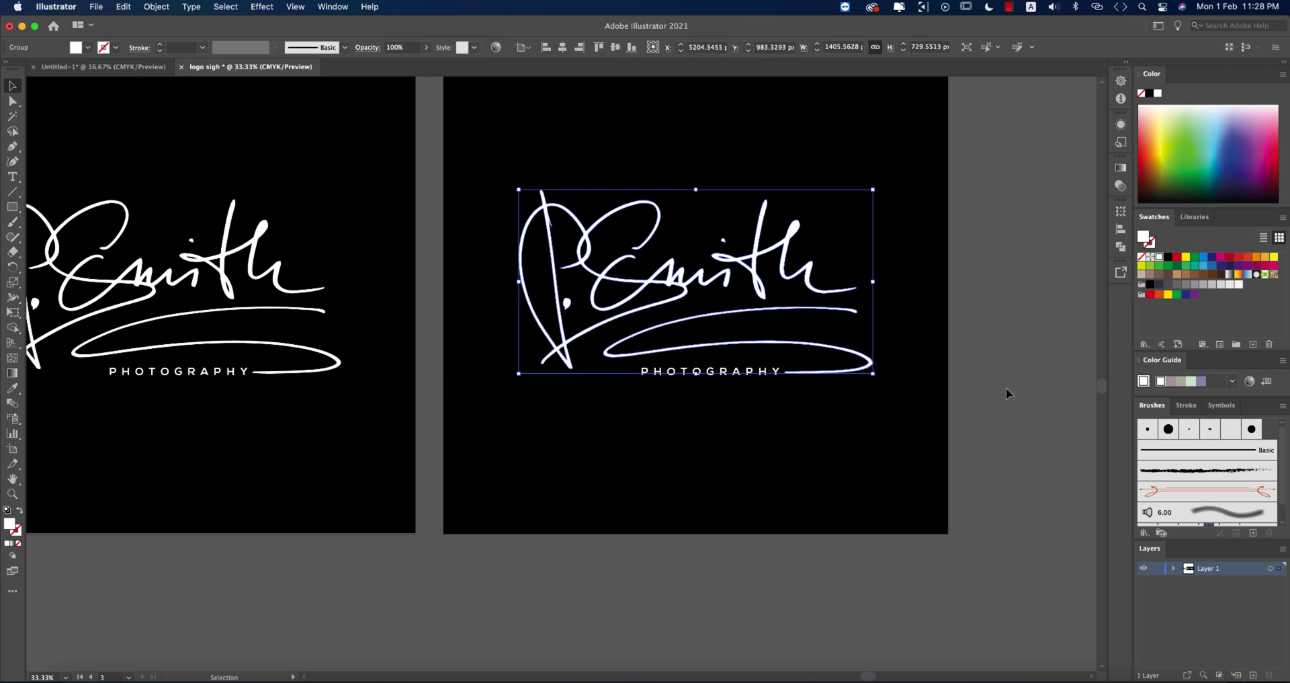
pyautogui.press('super+z')
pyautogui.press('super+z')
pyautogui.press('super+z')
pyautogui.press('super+z')
pyautogui.press('super+z')
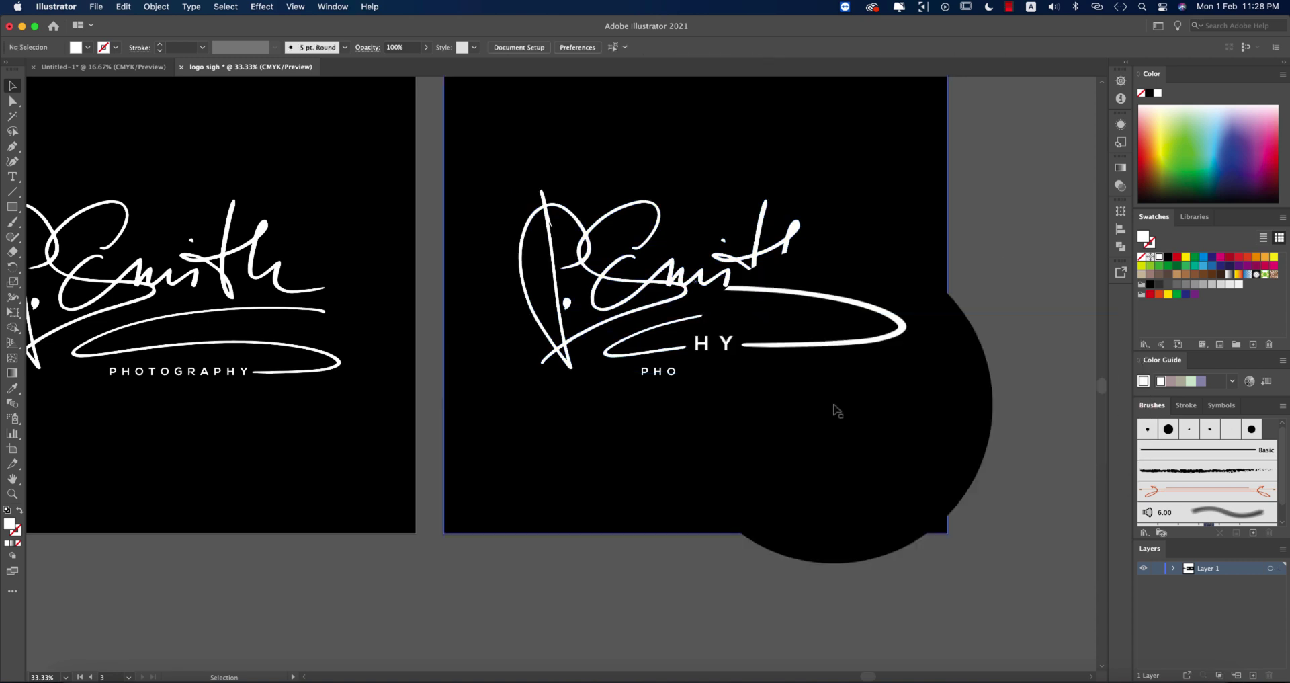
pyautogui.press('super+shift+z')
pyautogui.press('super+z')
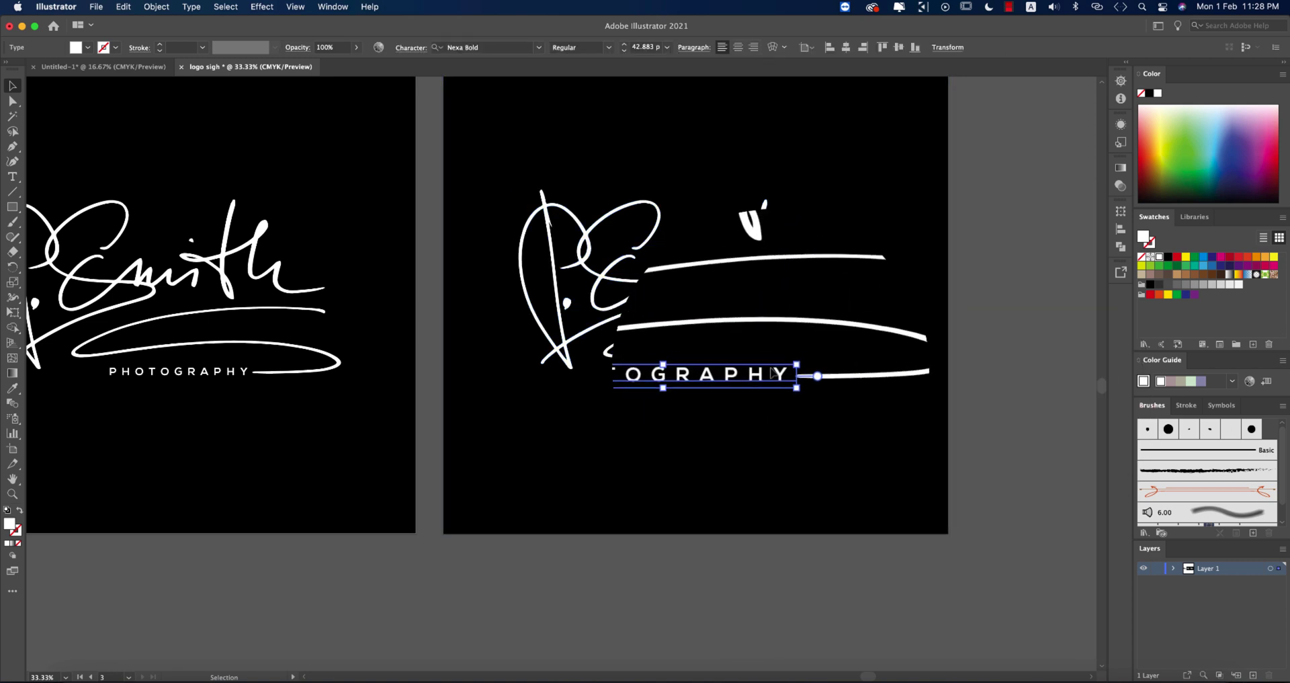
pyautogui.press('super+shift+z')
# Step: Convert the PHOTOGRAPHY text to outlines and group the whole logo with Cmd+G
pyautogui.rightClick(772, 370)
pyautogui.click(807, 480)
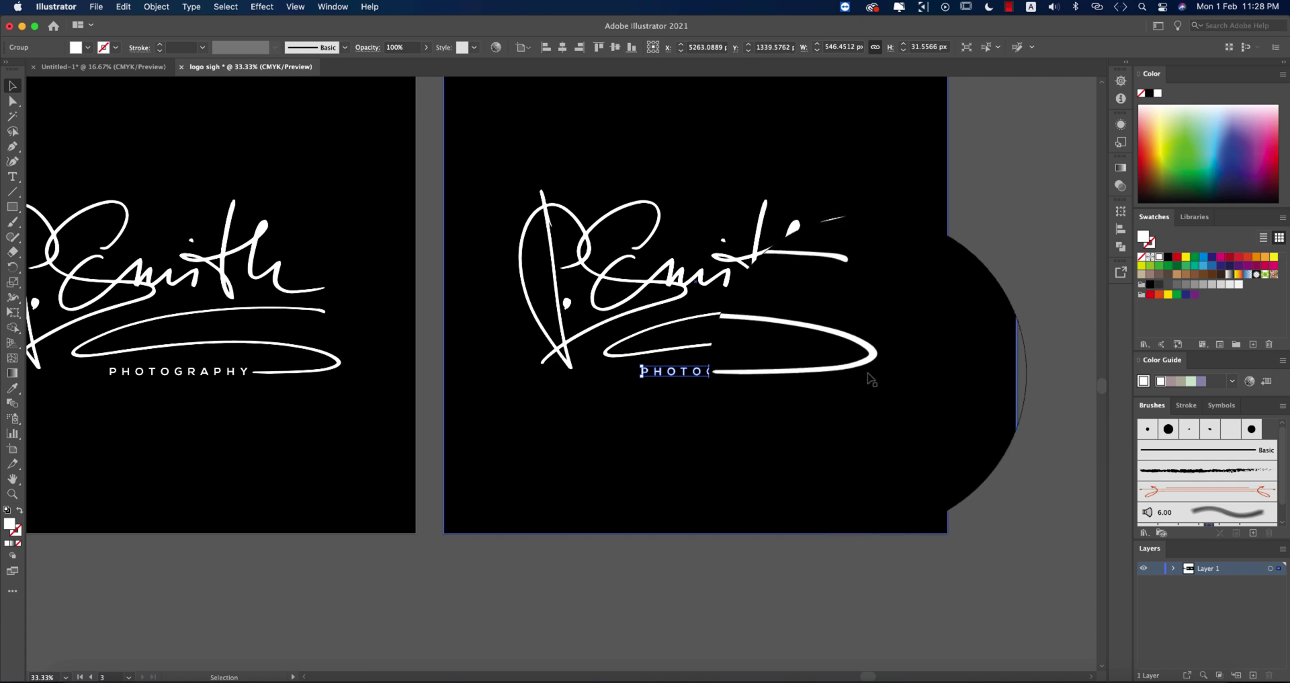
pyautogui.press('super+a')
pyautogui.press('super+g')
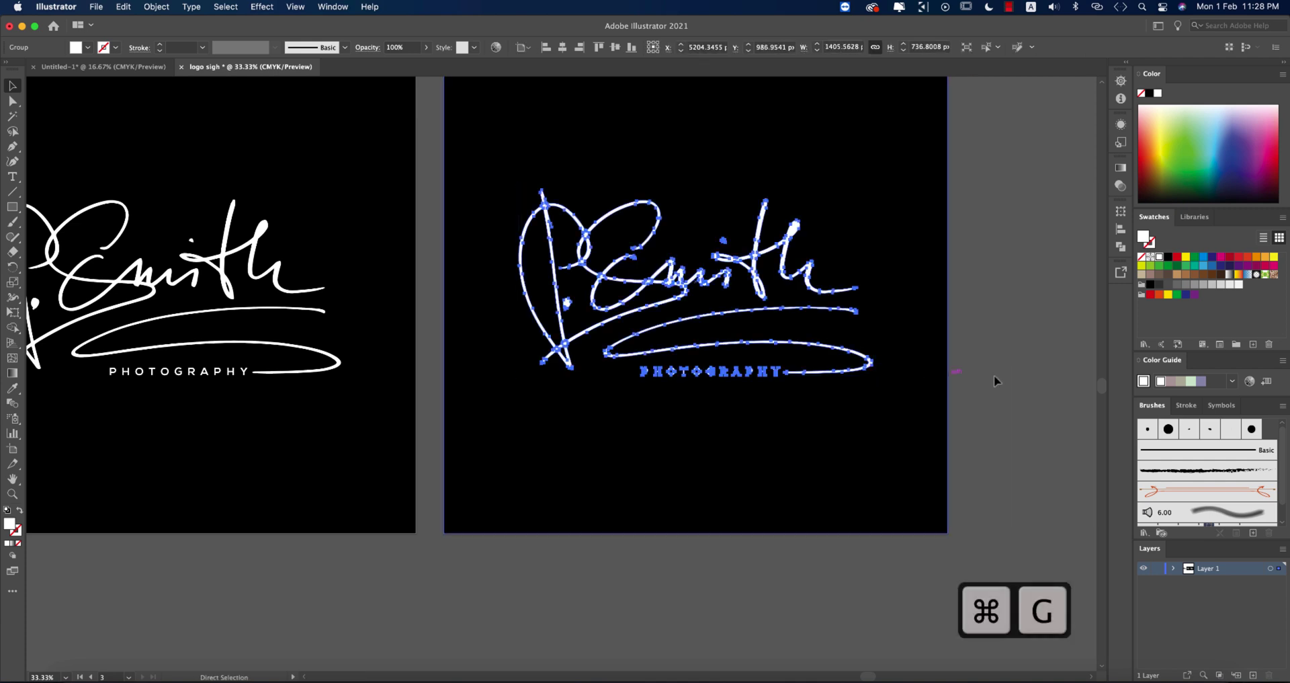
# Step: Apply the Orange, Yellow gradient preset to the logo group
pyautogui.click(1121, 168)
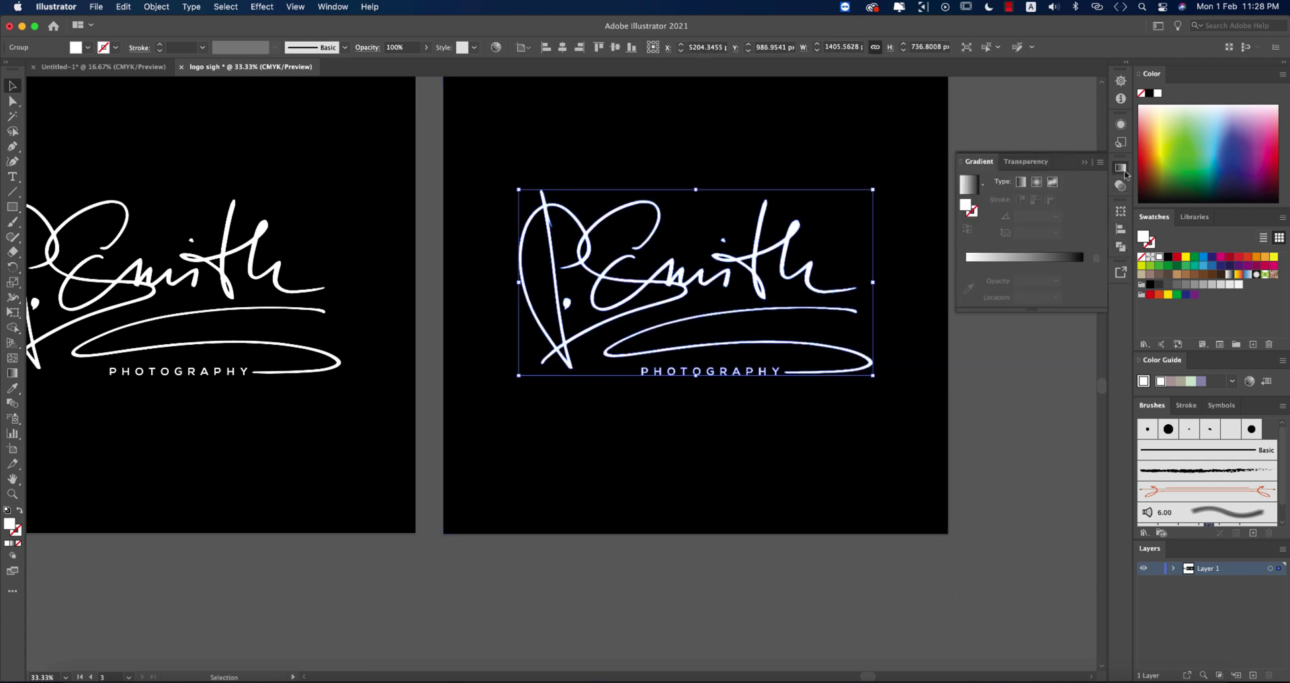
pyautogui.click(965, 187)
pyautogui.click(982, 183)
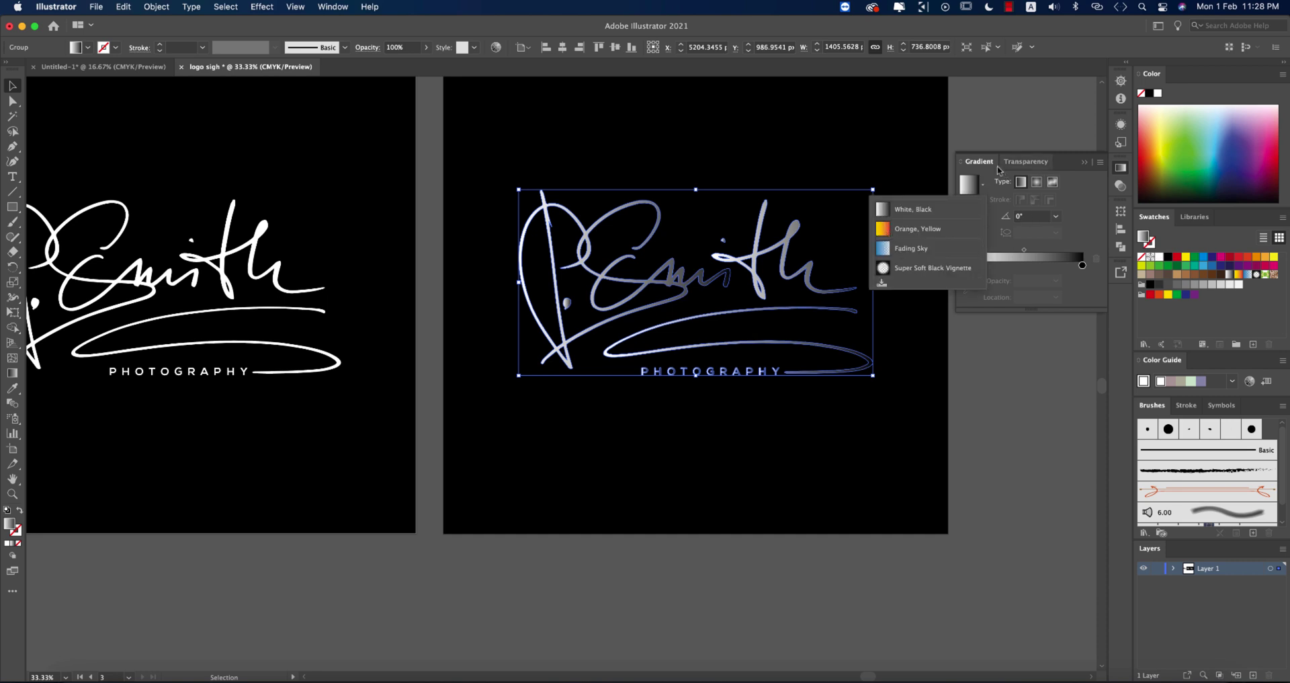
pyautogui.click(906, 229)
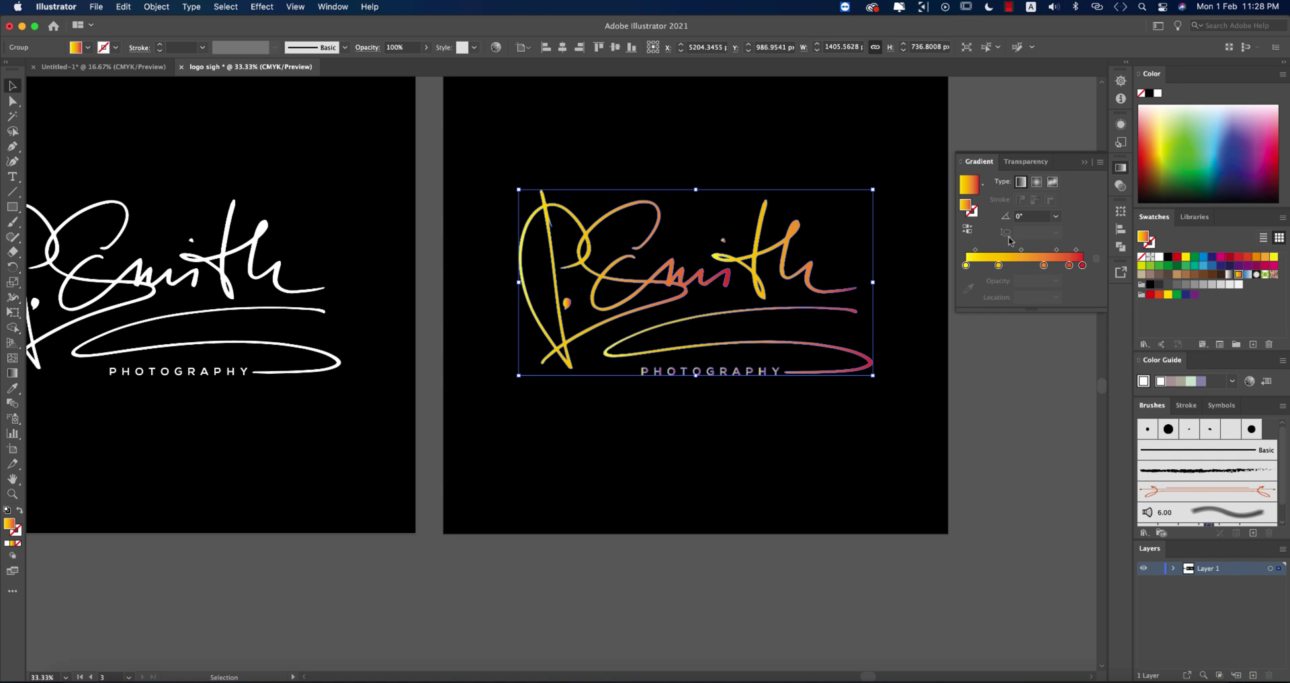
pyautogui.click(1052, 437)
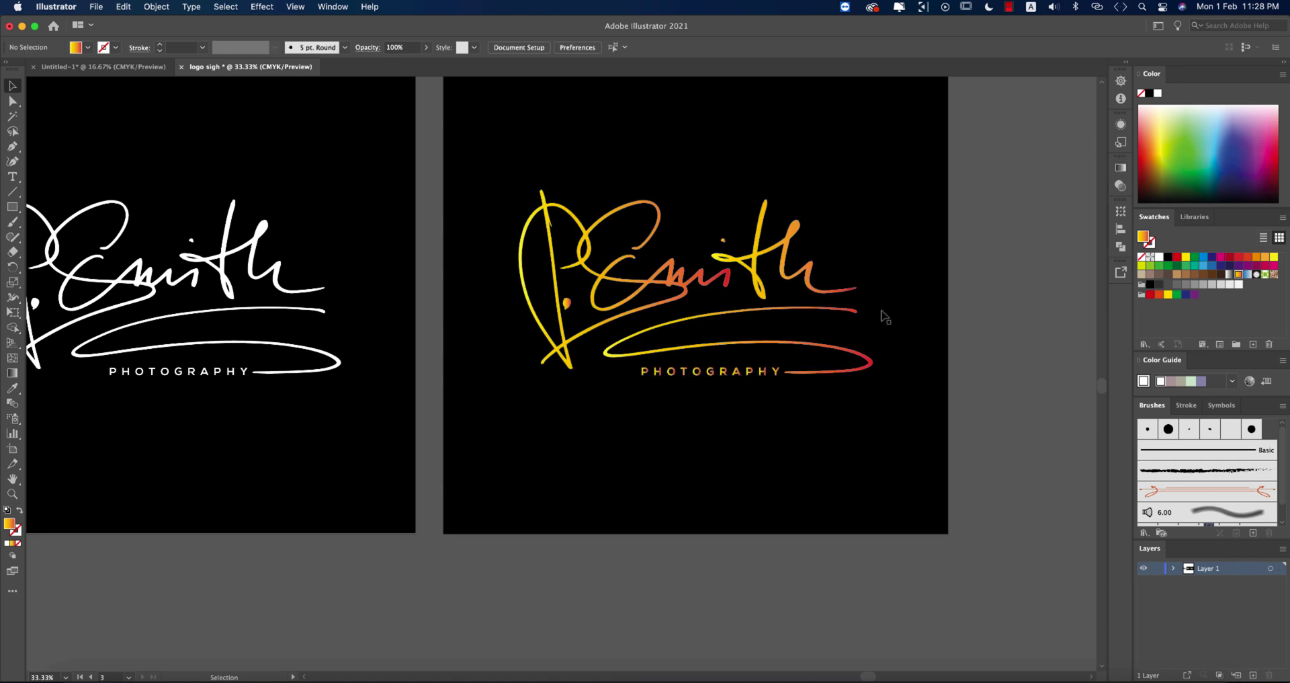
# Step: Switch the logo group's gradient to the White, Black preset
pyautogui.click(848, 287)
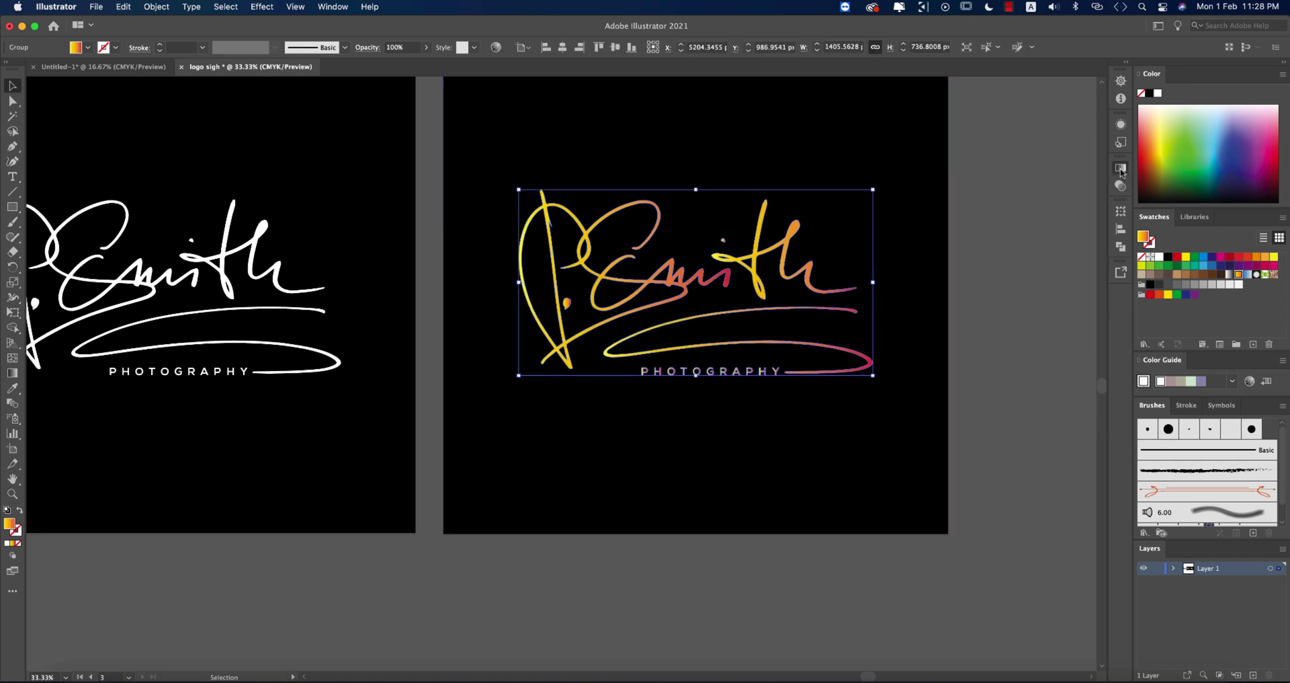
pyautogui.click(1121, 167)
pyautogui.click(983, 186)
pyautogui.click(884, 210)
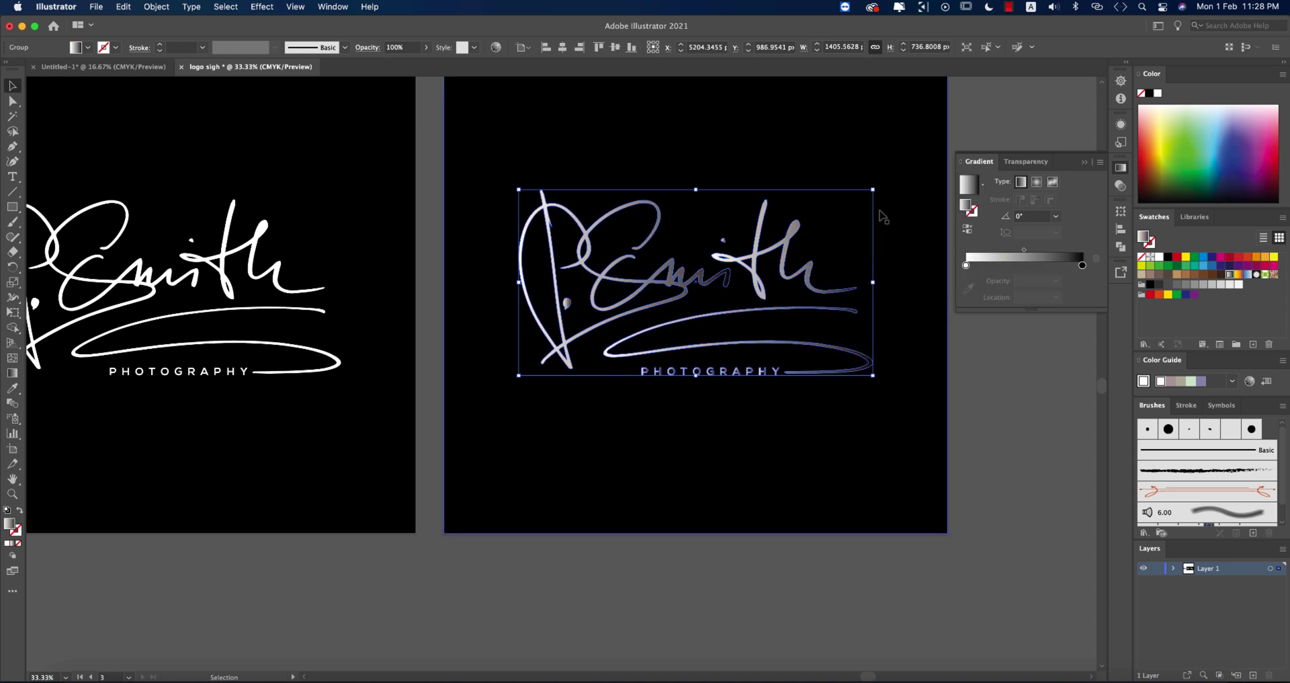
# Step: Set the gradient's left stop to orange and its right stop to purple
pyautogui.doubleClick(966, 265)
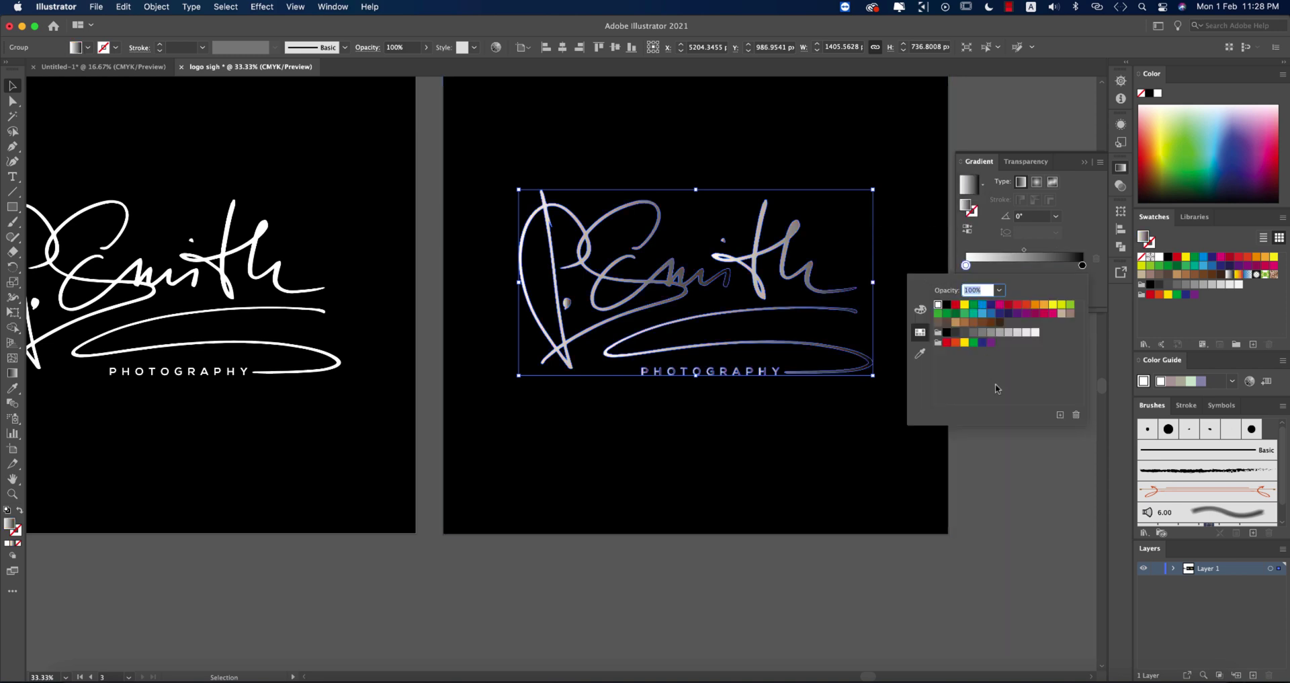
pyautogui.click(1035, 304)
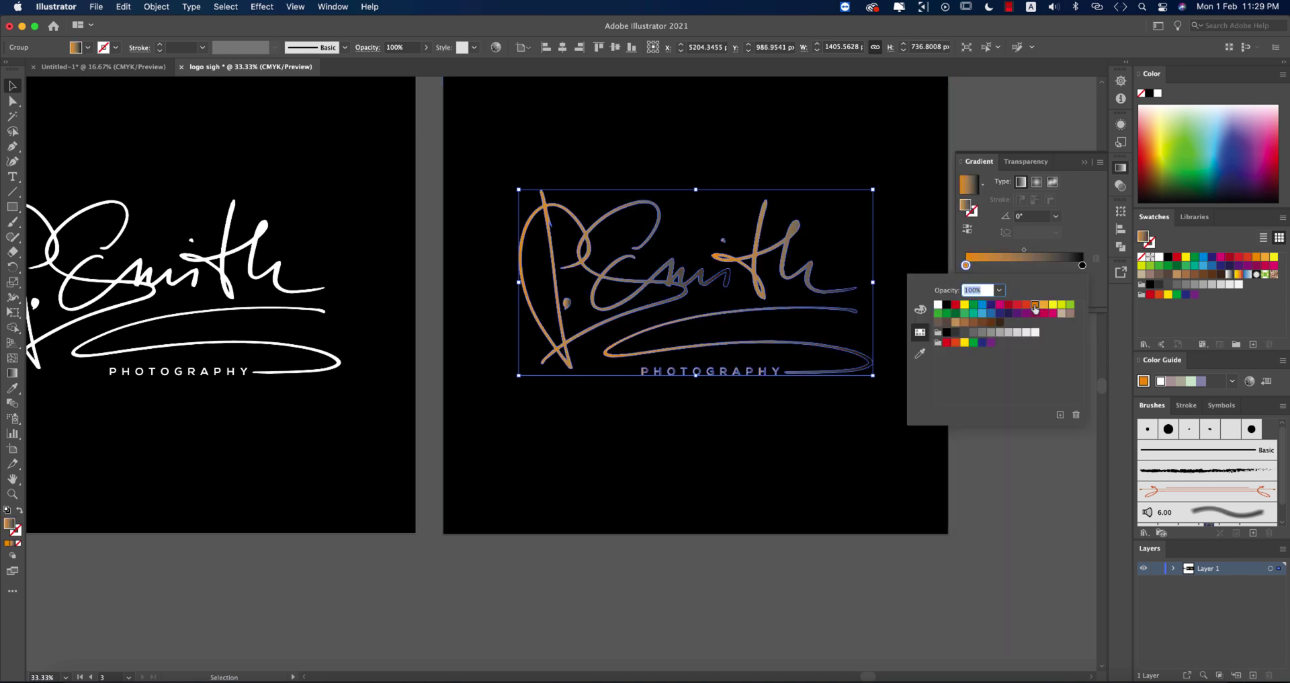
pyautogui.doubleClick(1082, 265)
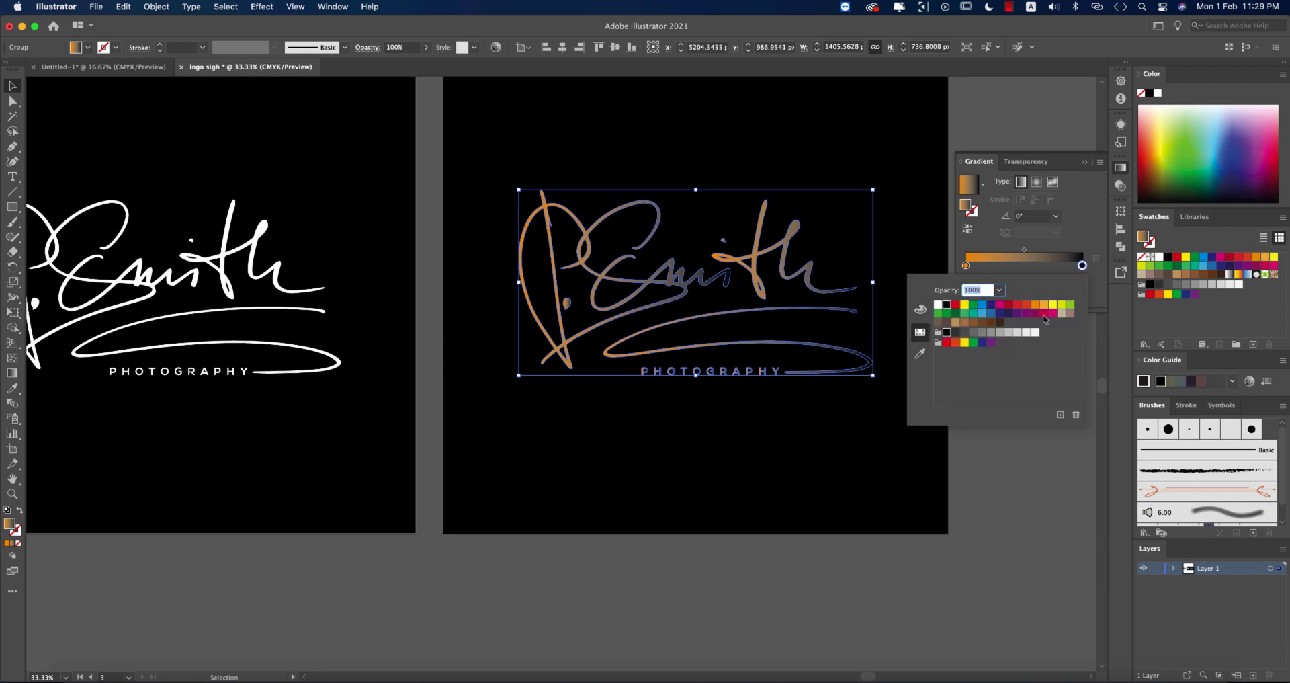
pyautogui.click(1018, 314)
pyautogui.click(1018, 466)
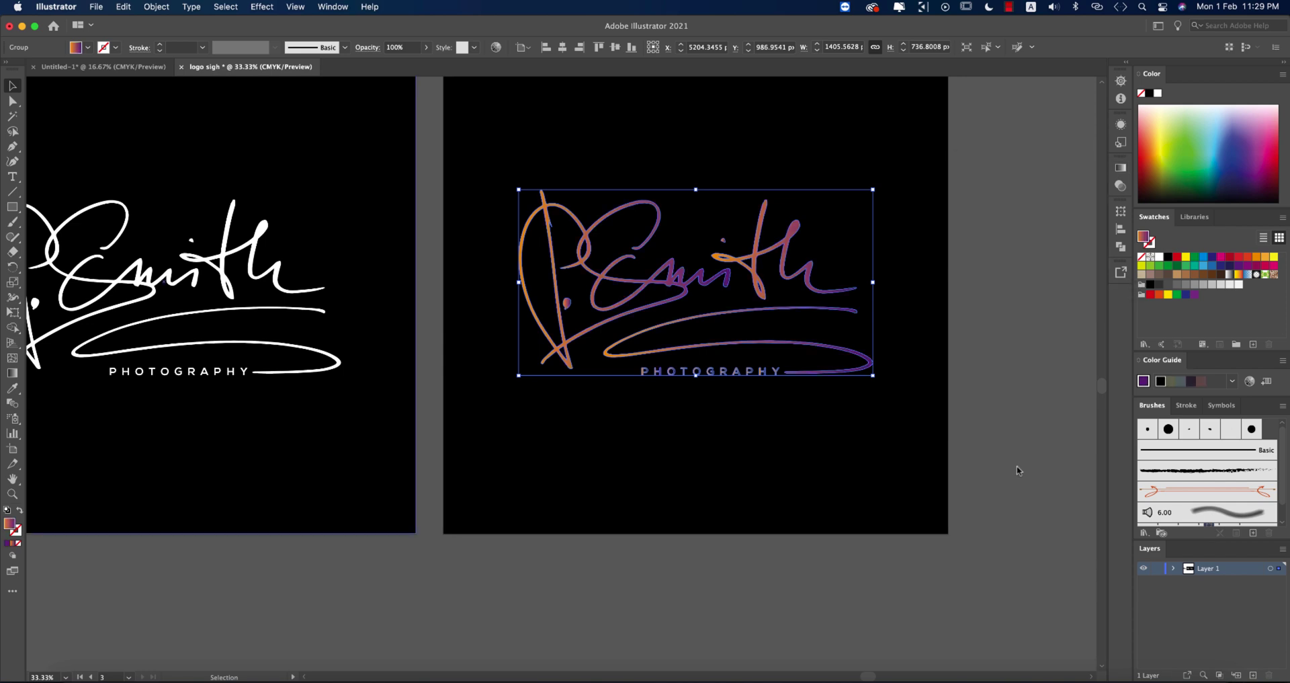
pyautogui.click(1018, 466)
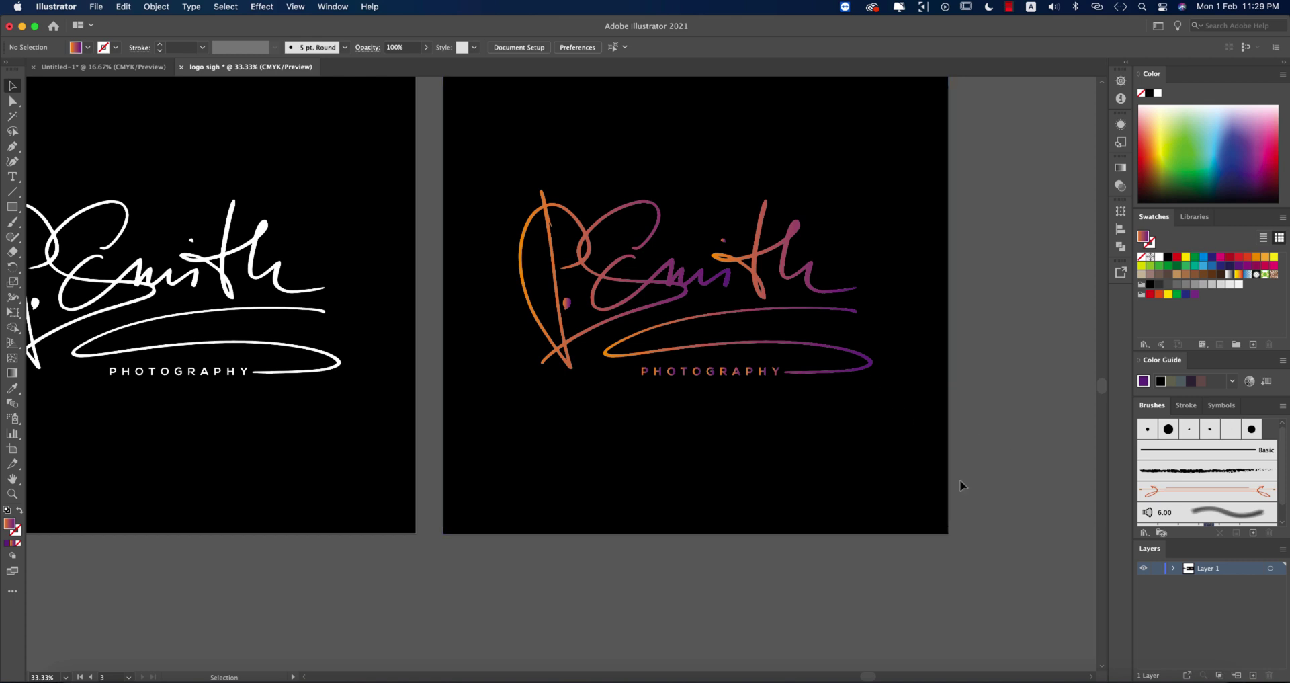
# Step: Zoom out to 16.67% and pan so all three logo artboards are visible
pyautogui.scroll(-2, 961, 484)
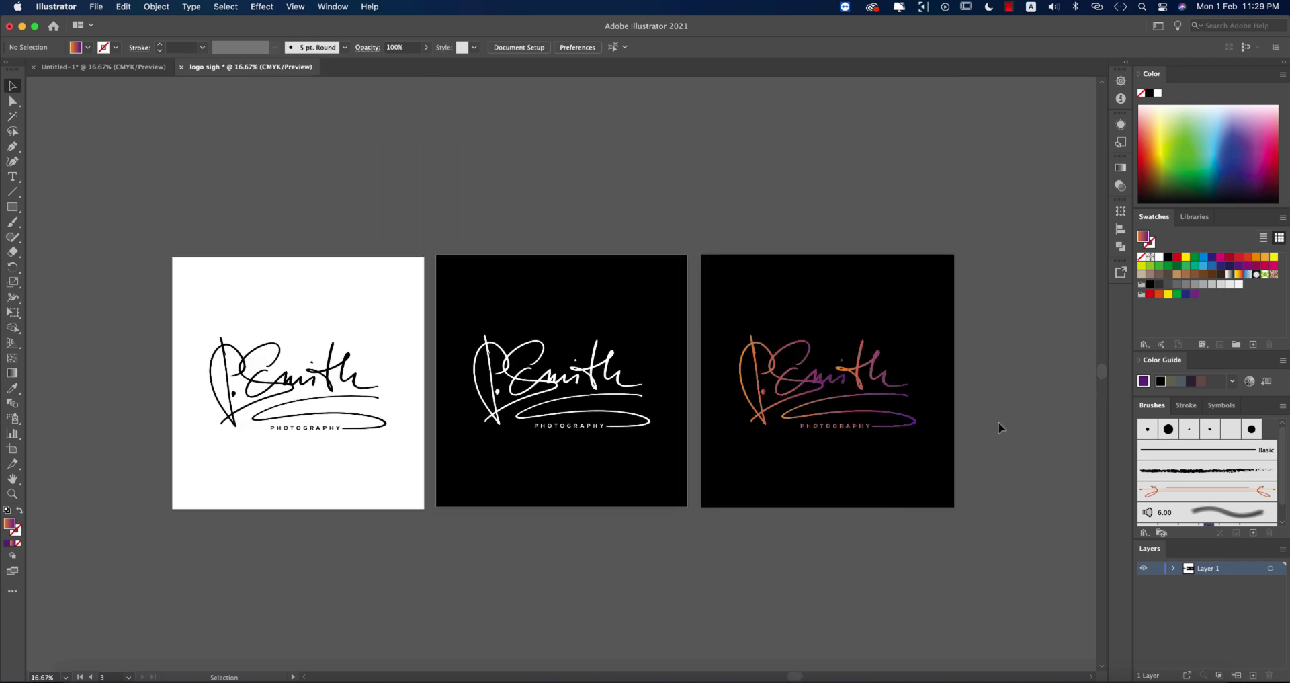
pyautogui.moveTo(838, 431); pyautogui.dragTo(900, 426)
pyautogui.scroll(-2, 900, 427)
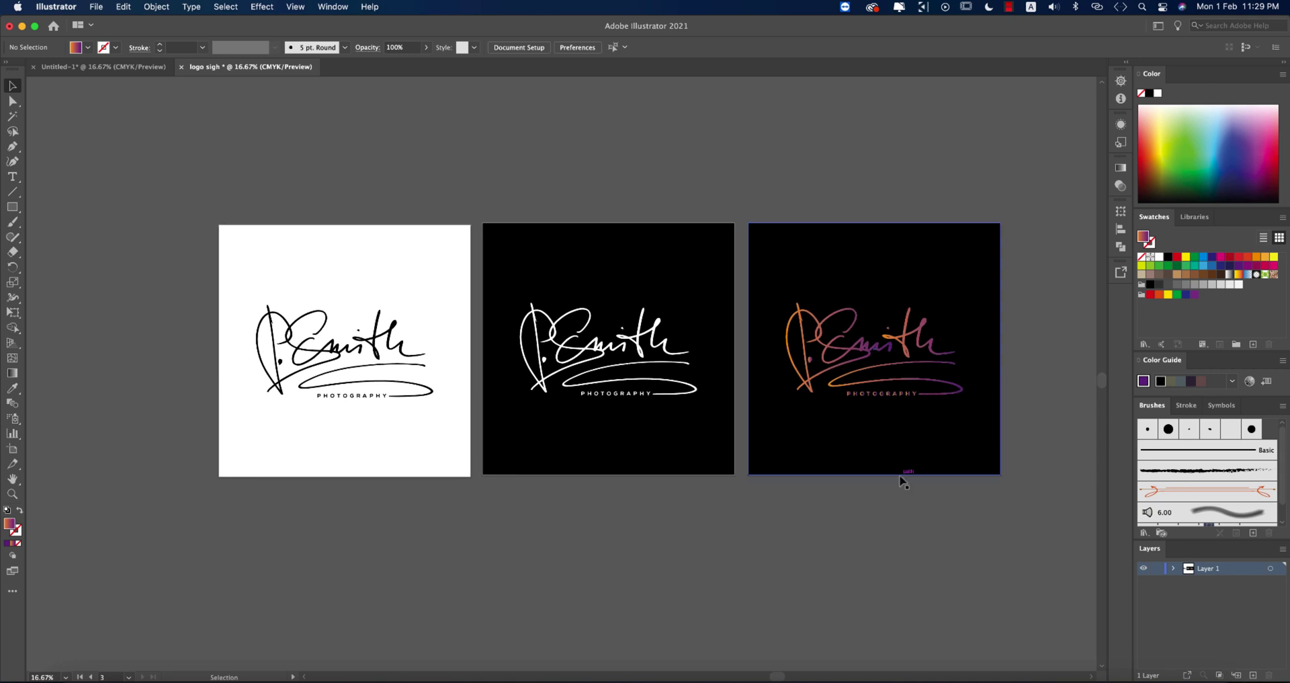
pyautogui.scroll(-2, 902, 480)
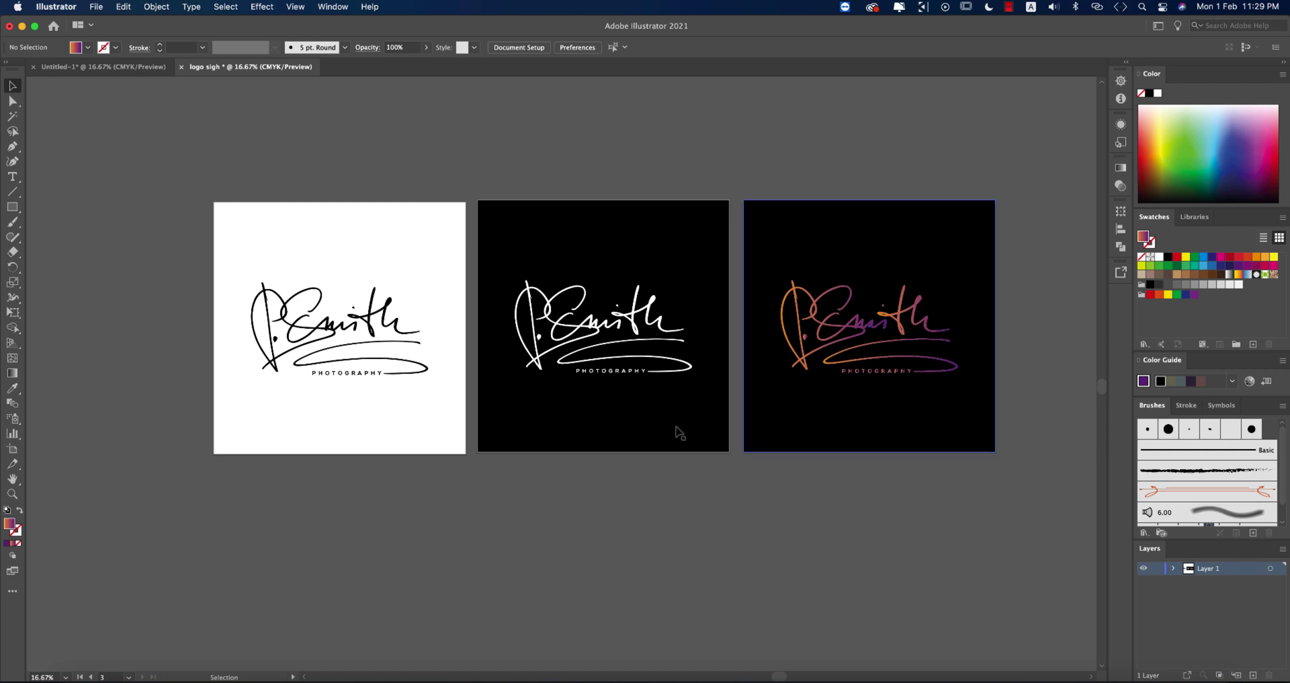
pyautogui.click(360, 329)
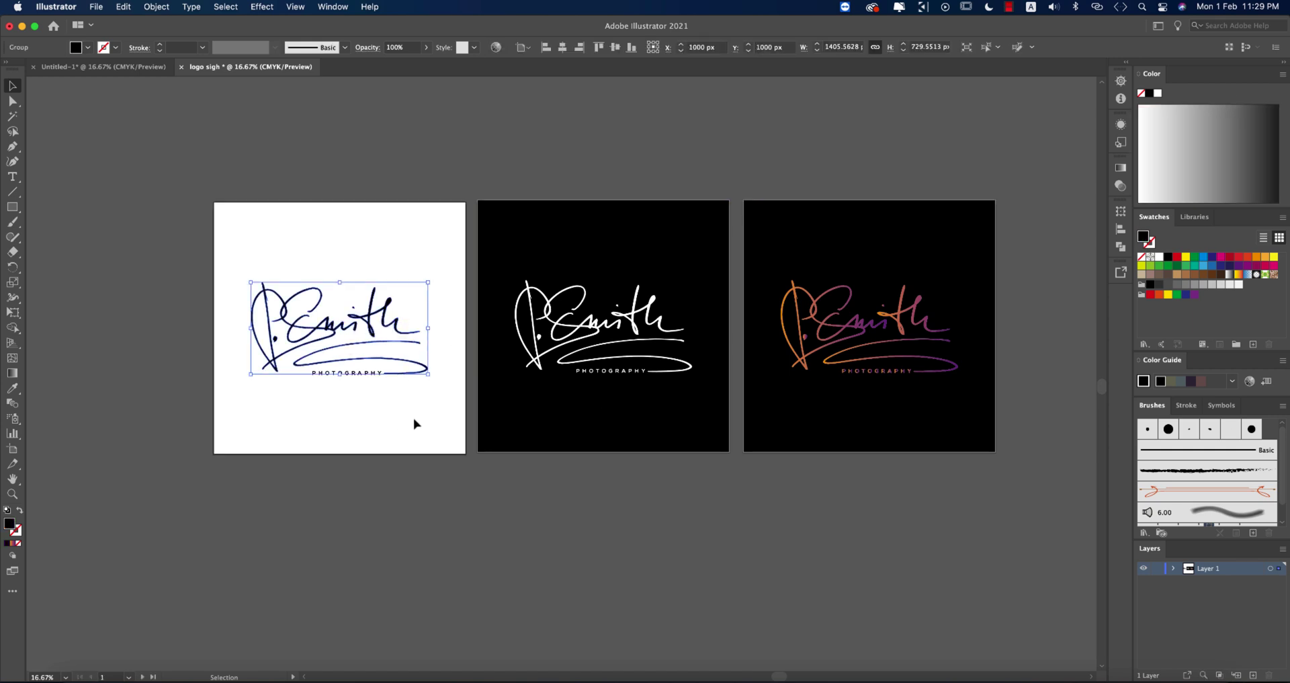
pyautogui.press('super+c')
pyautogui.click(637, 539)
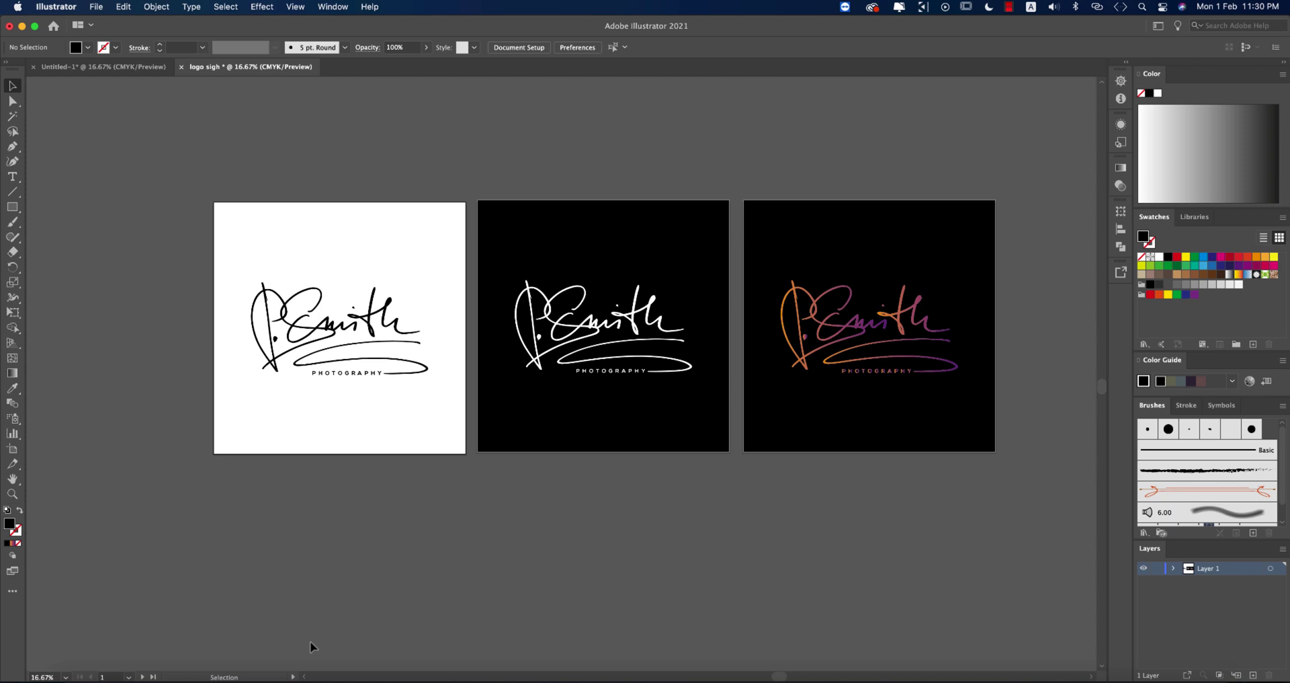
# Step: Open cover.psd in Photoshop and edit its design smart object
pyautogui.click(268, 676)
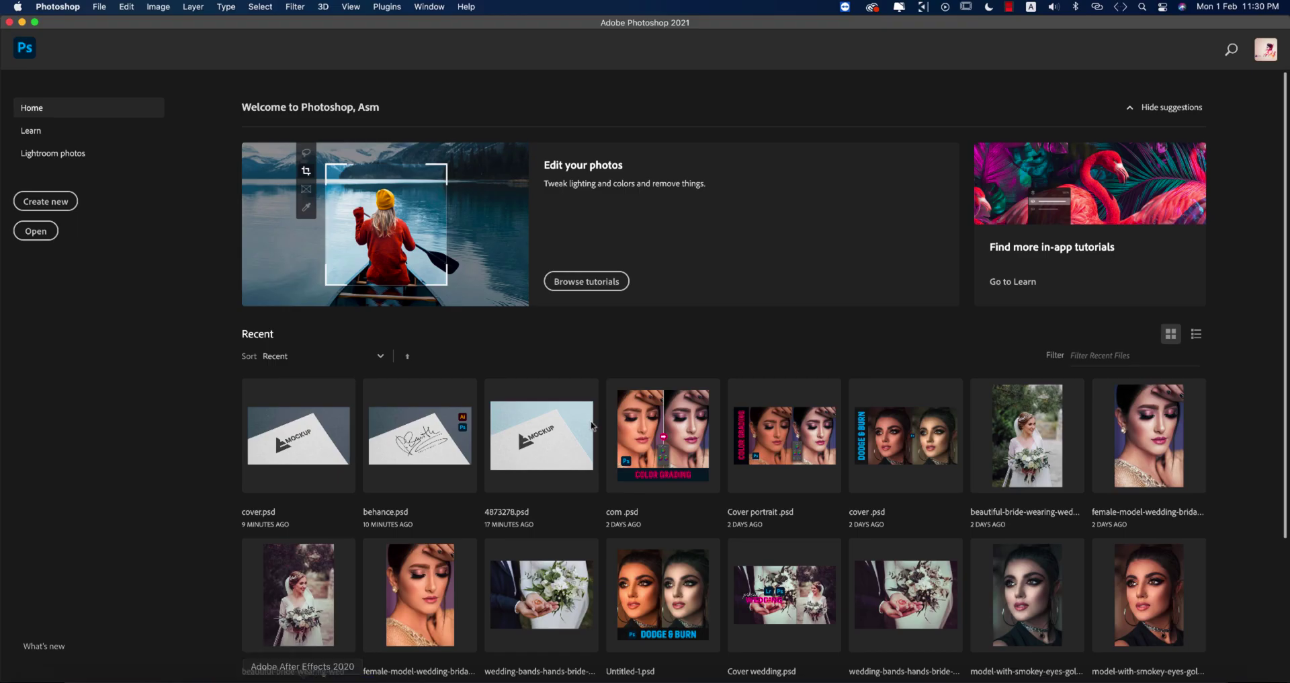
pyautogui.click(323, 454)
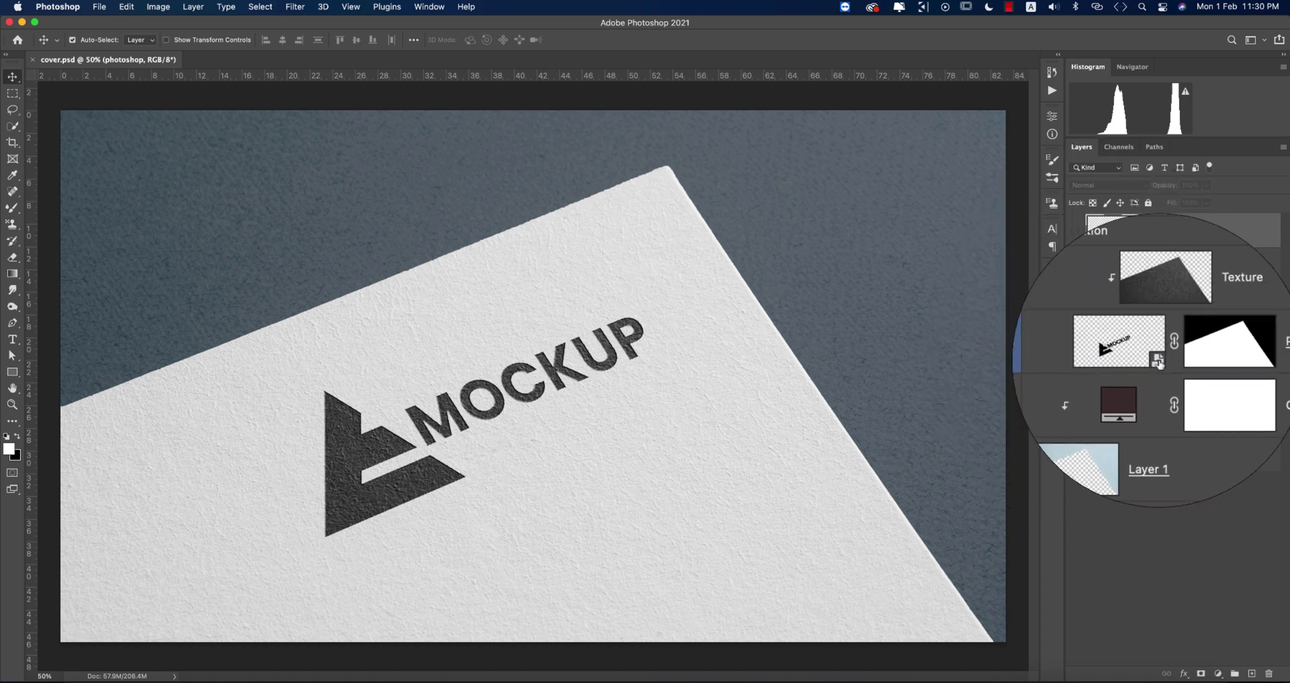
pyautogui.doubleClick(1159, 362)
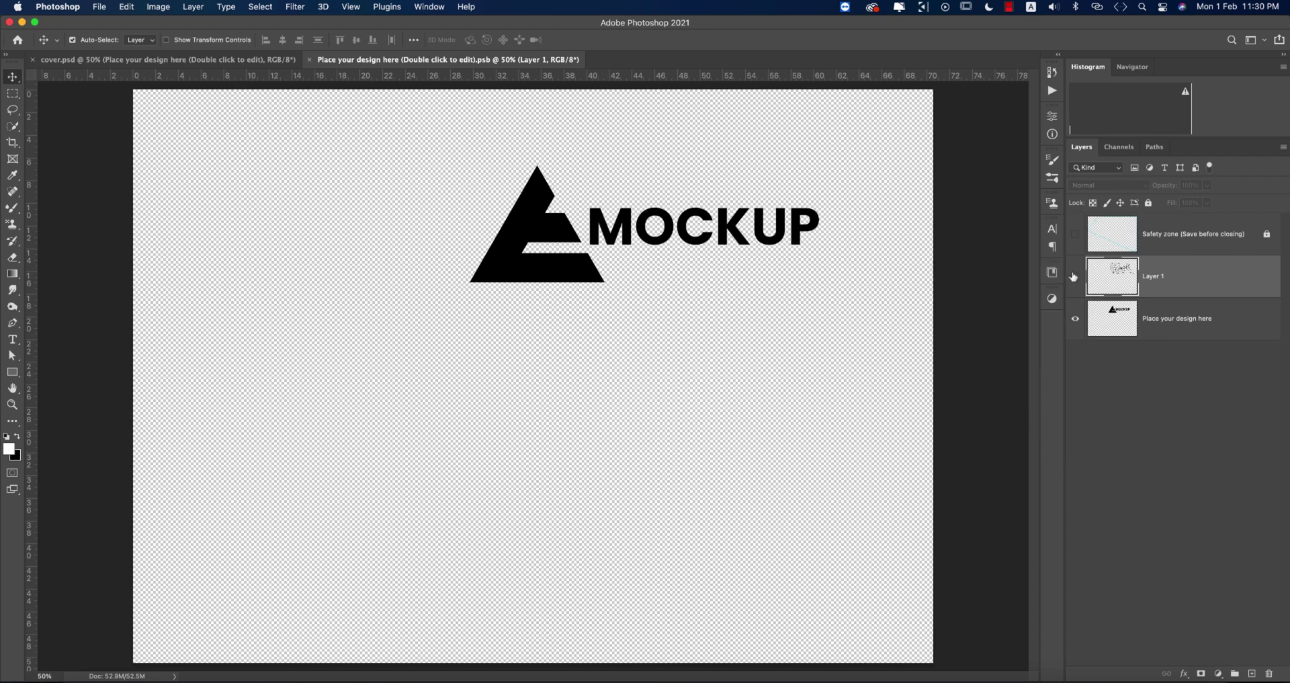
# Step: Hide Layer 1 and the MOCKUP placeholder, and show the Safety zone layer
pyautogui.click(1074, 276)
pyautogui.click(1074, 276)
pyautogui.click(1076, 318)
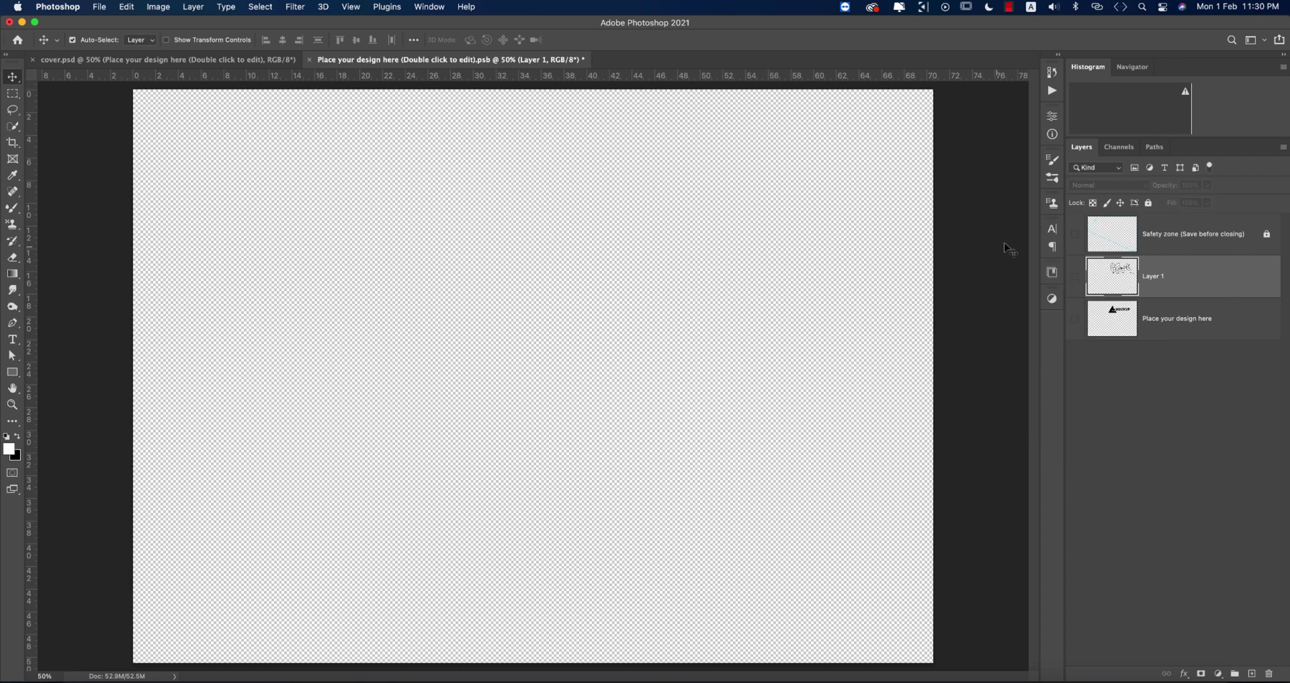
pyautogui.click(1075, 234)
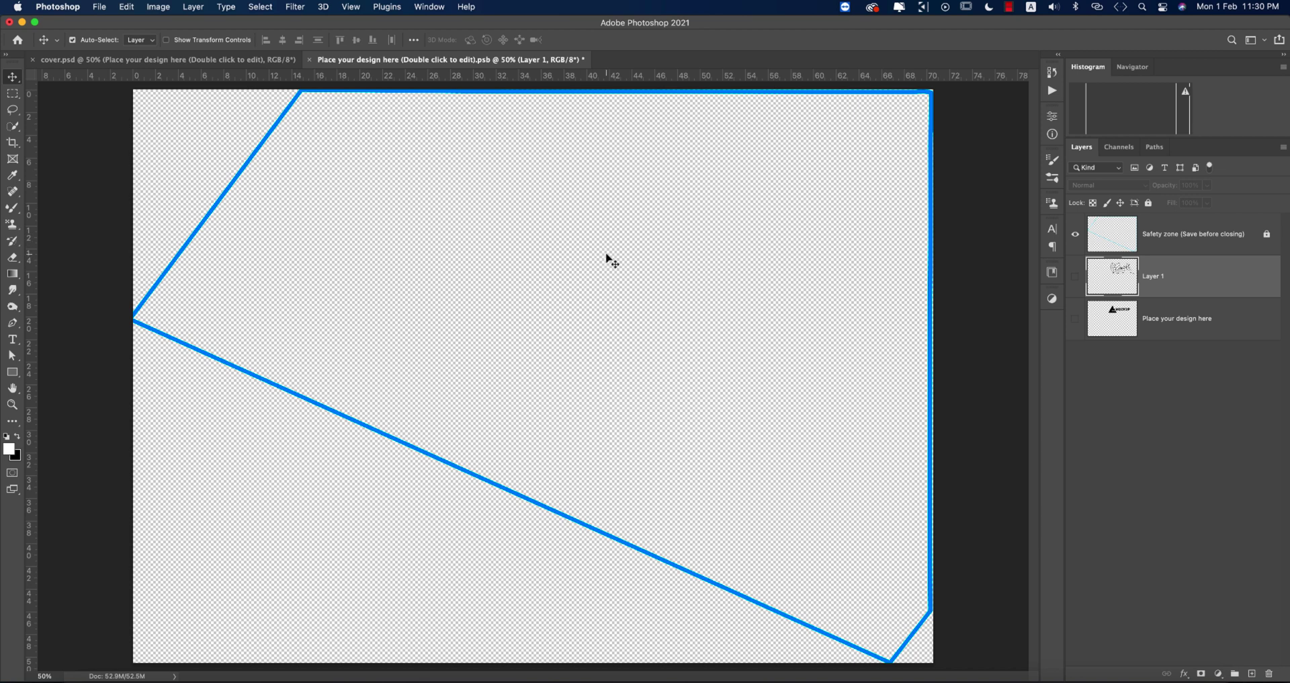
# Step: Paste the signature as pixels, scale it to about 184%, hide Safety zone, and save
pyautogui.press('super+v')
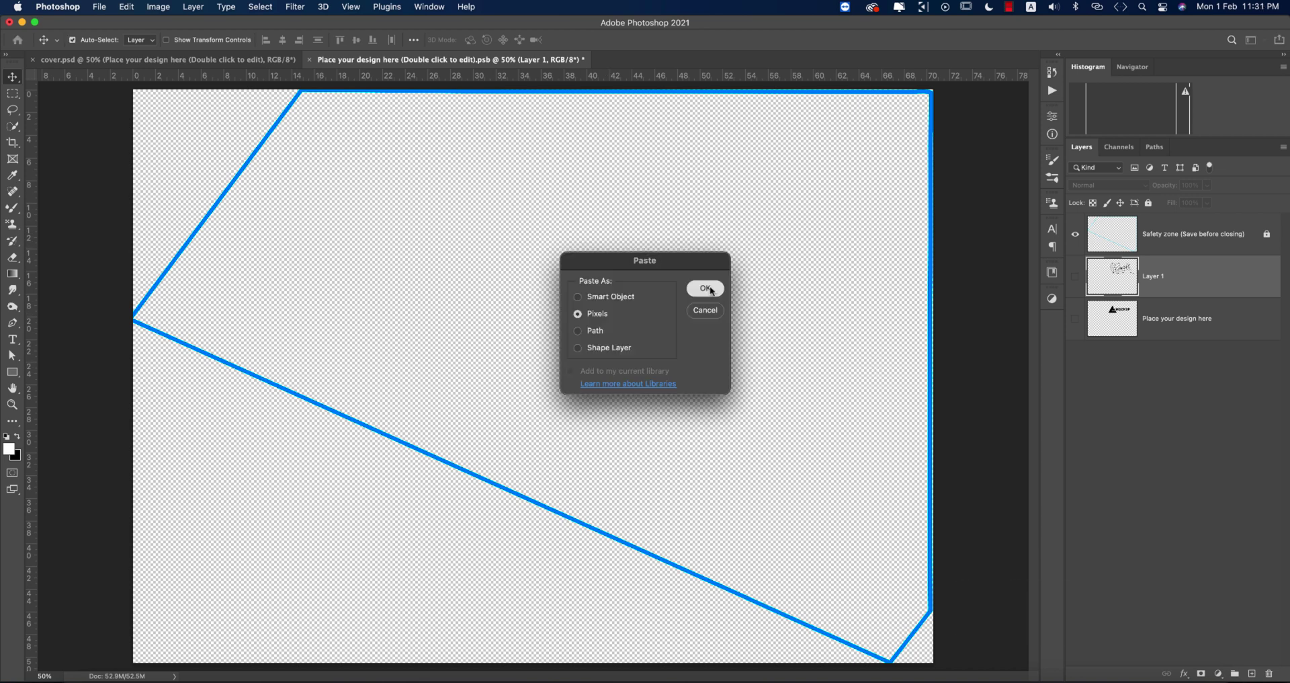
pyautogui.click(710, 290)
pyautogui.moveTo(650, 377)
pyautogui.mouseDown()
pyautogui.moveTo(832, 360)
pyautogui.moveTo(780, 343)
pyautogui.moveTo(824, 283)
pyautogui.mouseUp()
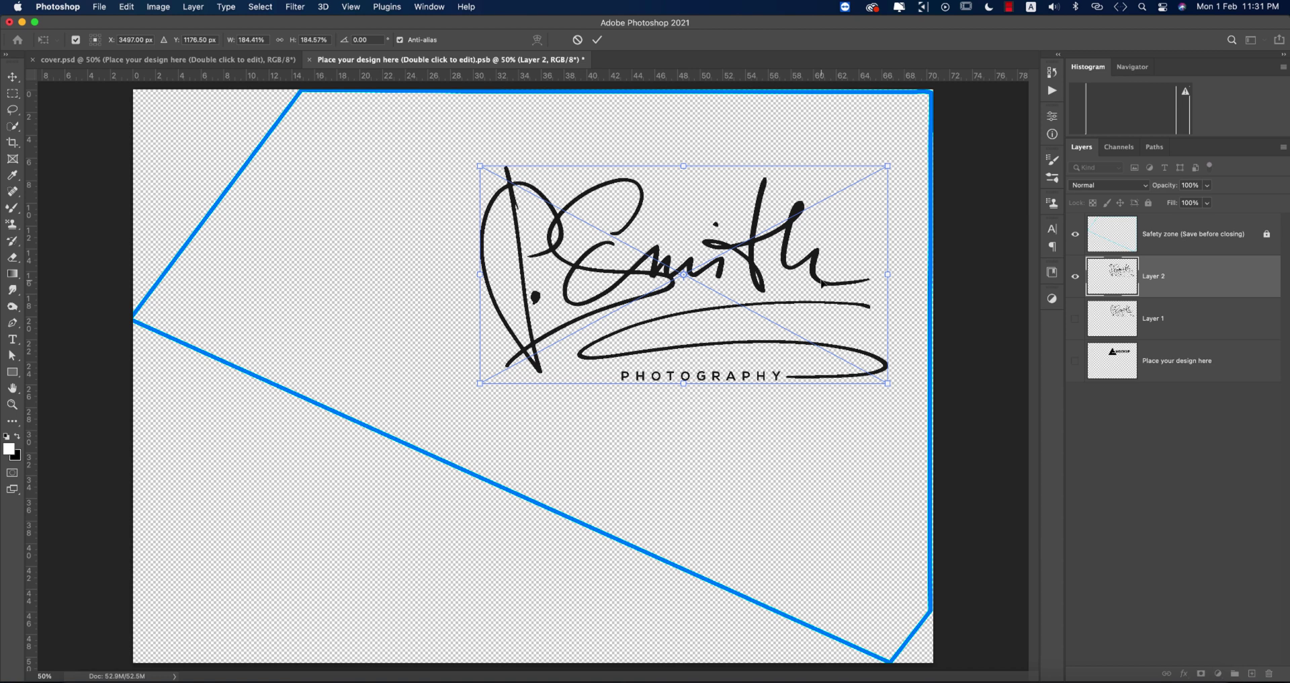
pyautogui.press('Return')
pyautogui.click(1076, 234)
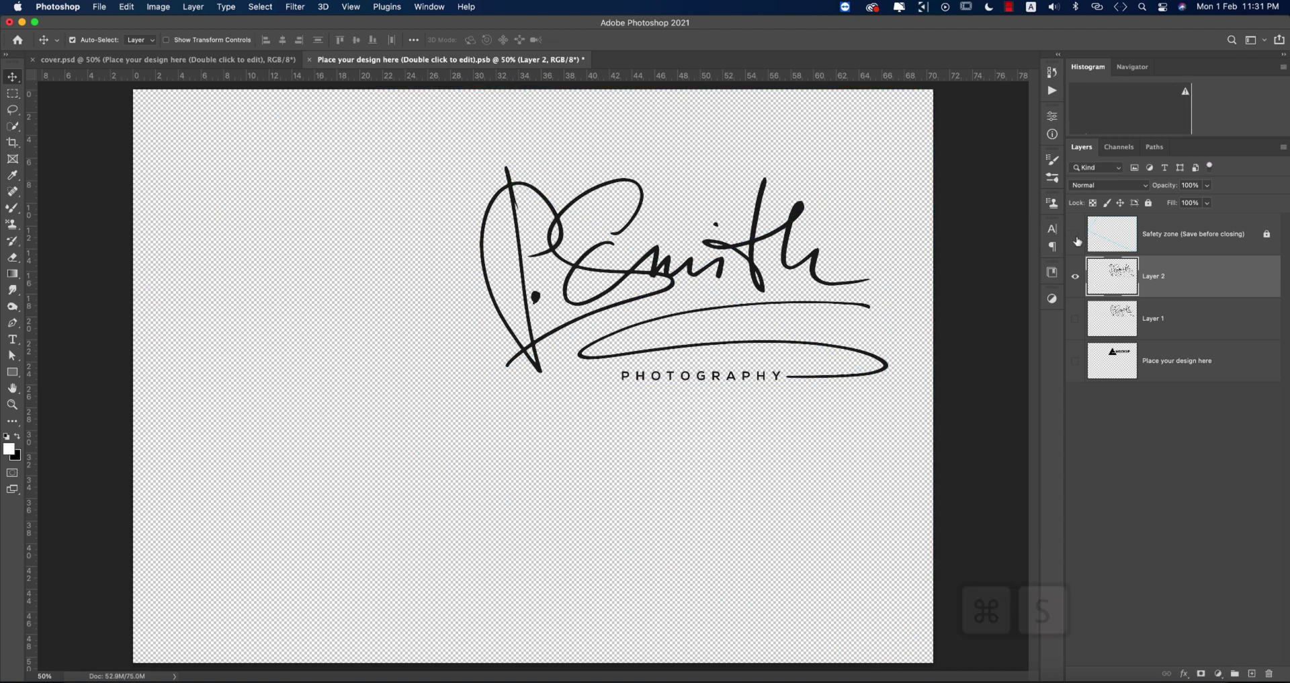
pyautogui.press('super+s')
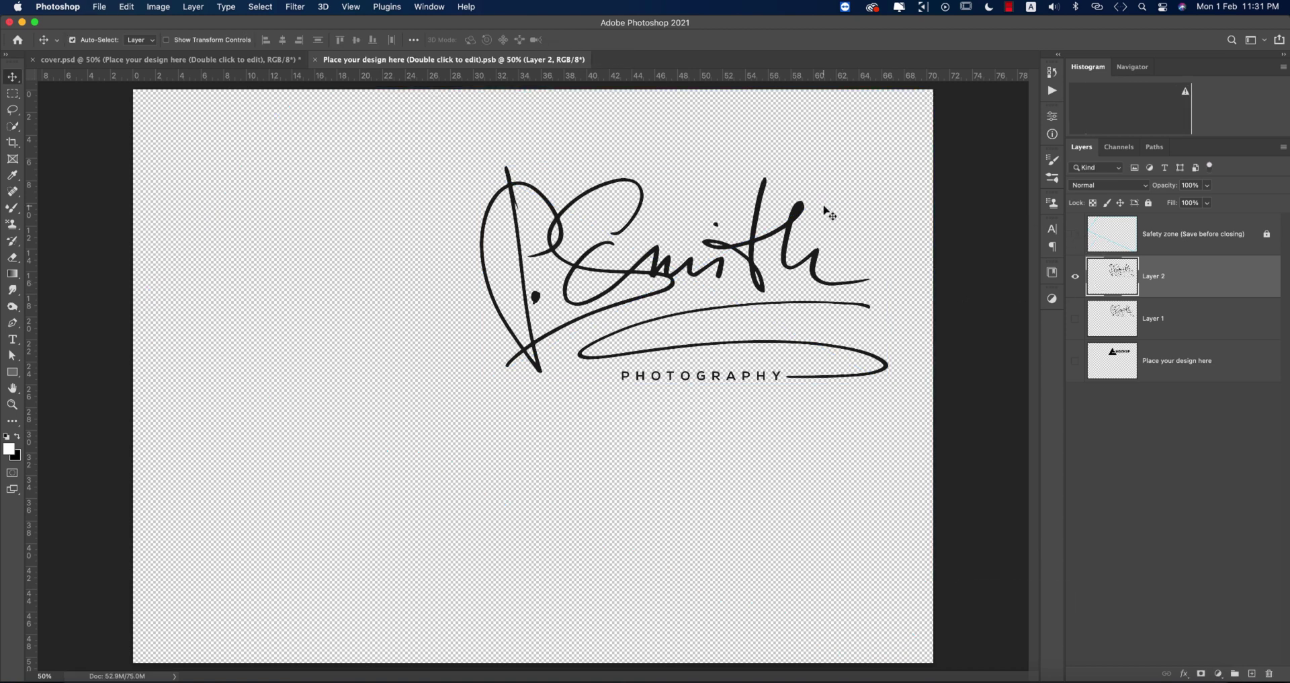